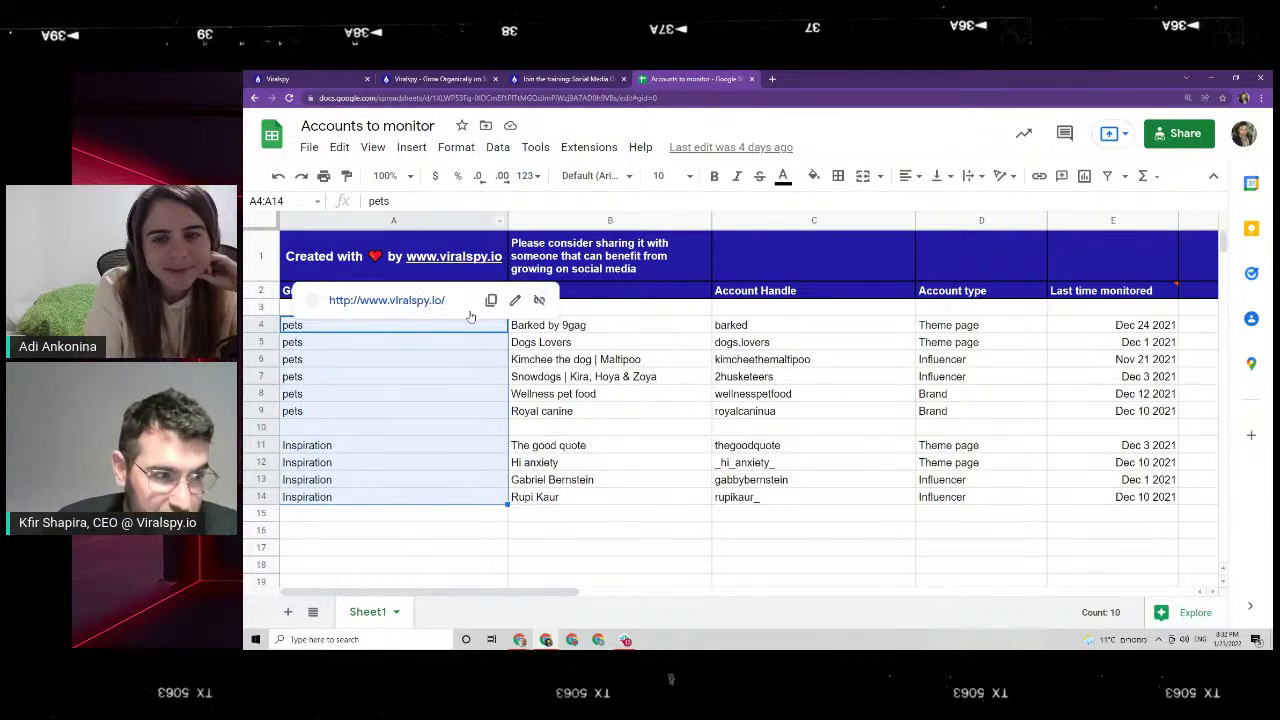
Review the pets group's names, account handles and account types, comparing the theme page, influencer and brand entries
{"action": "left_click", "coordinate": [530, 416]}
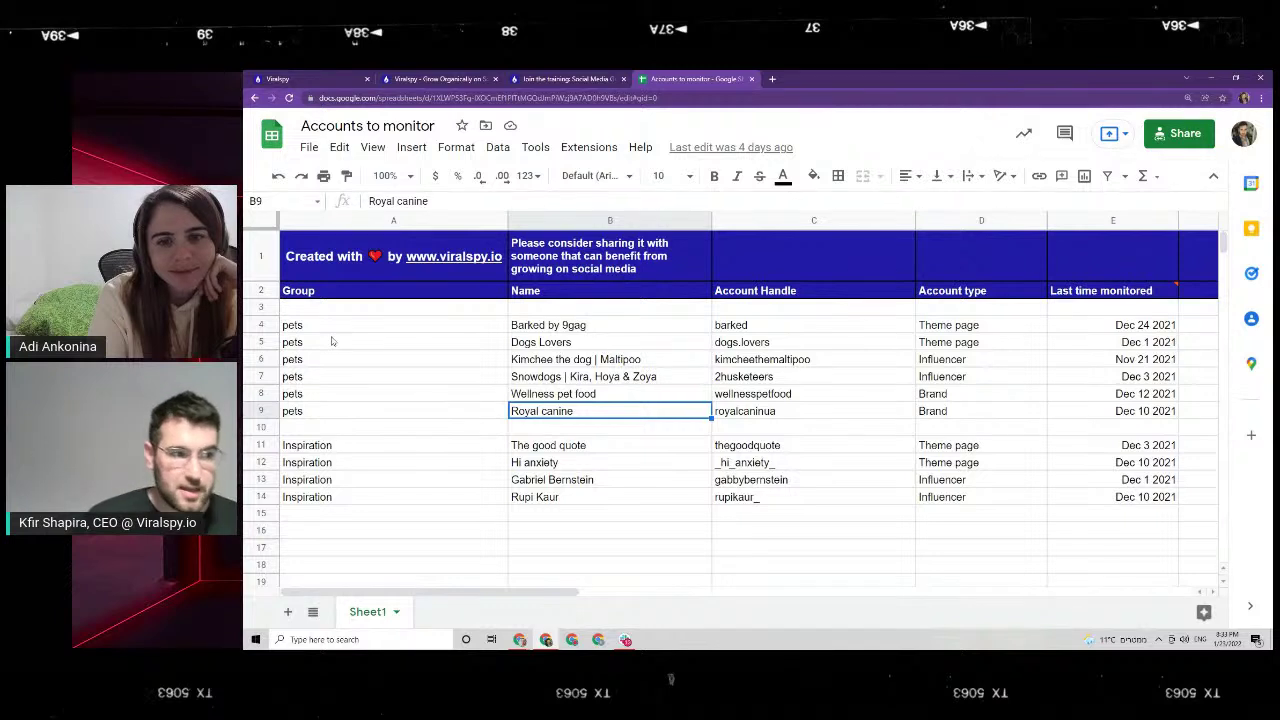
{"action": "left_click_drag", "start_coordinate": [334, 328], "coordinate": [358, 418]}
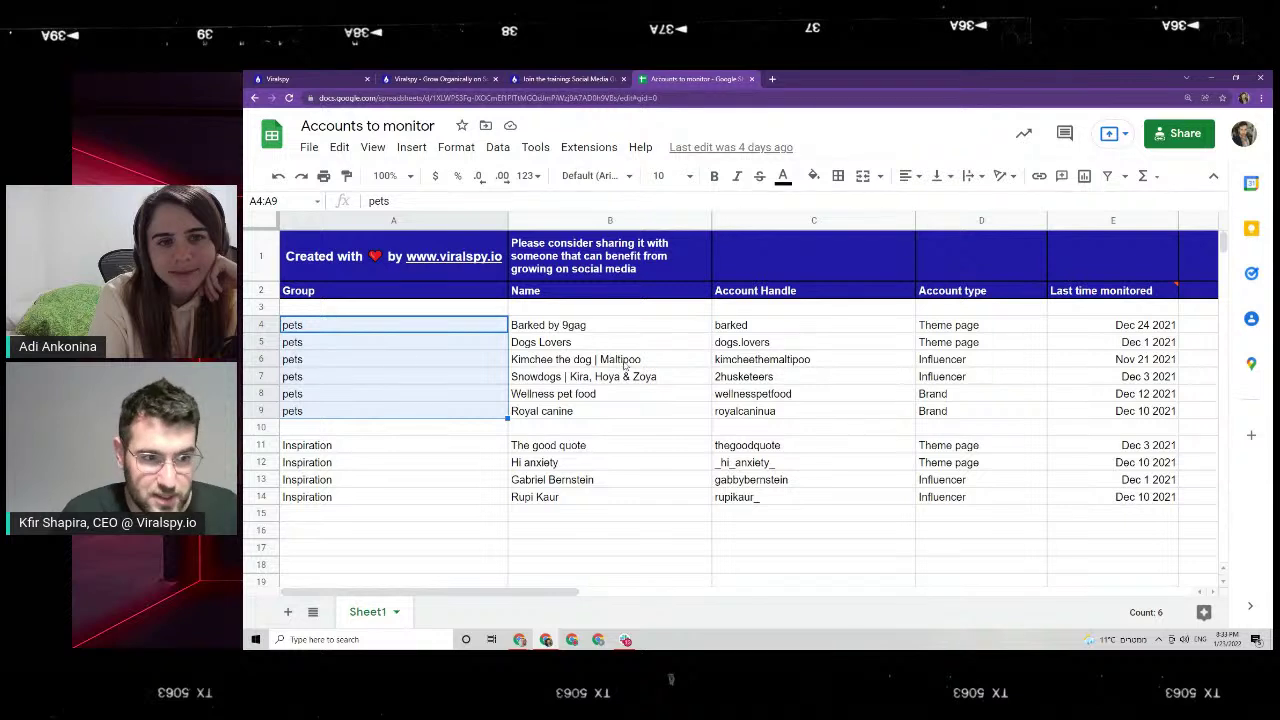
{"action": "left_click_drag", "start_coordinate": [772, 328], "coordinate": [786, 413]}
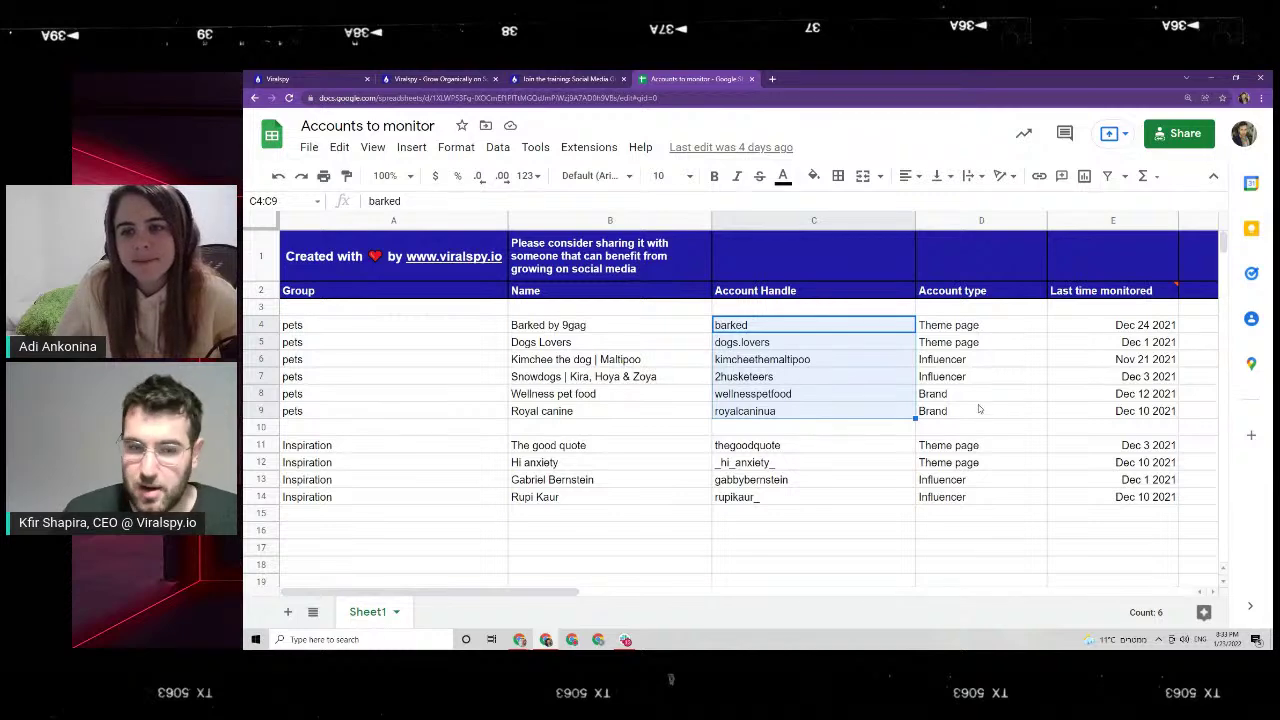
{"action": "left_click", "coordinate": [958, 328]}
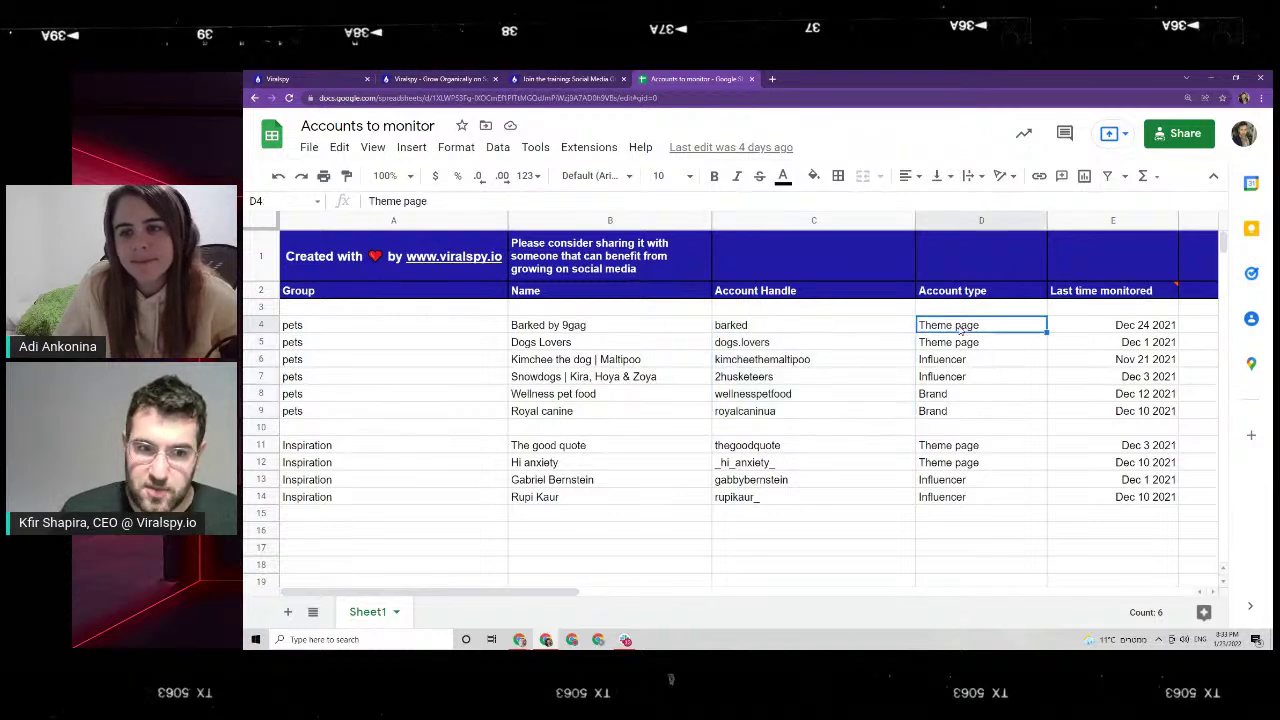
{"action": "left_click", "coordinate": [758, 327]}
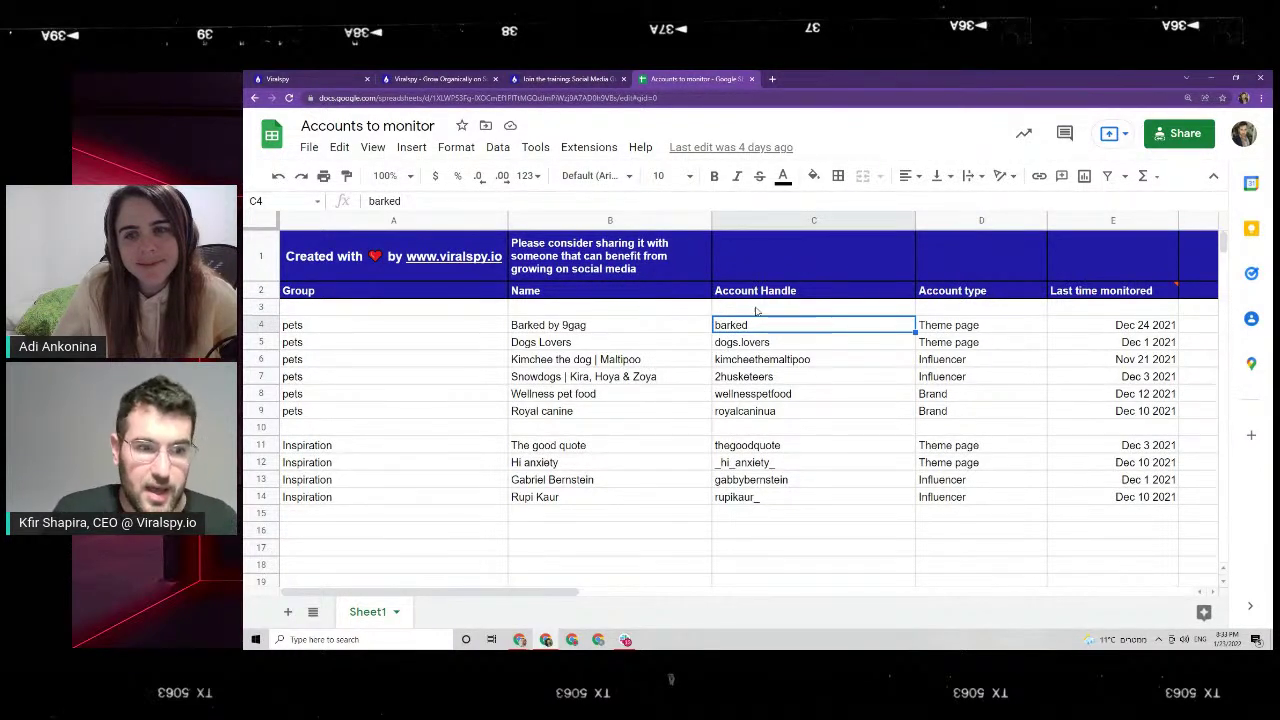
{"action": "left_click", "coordinate": [958, 364]}
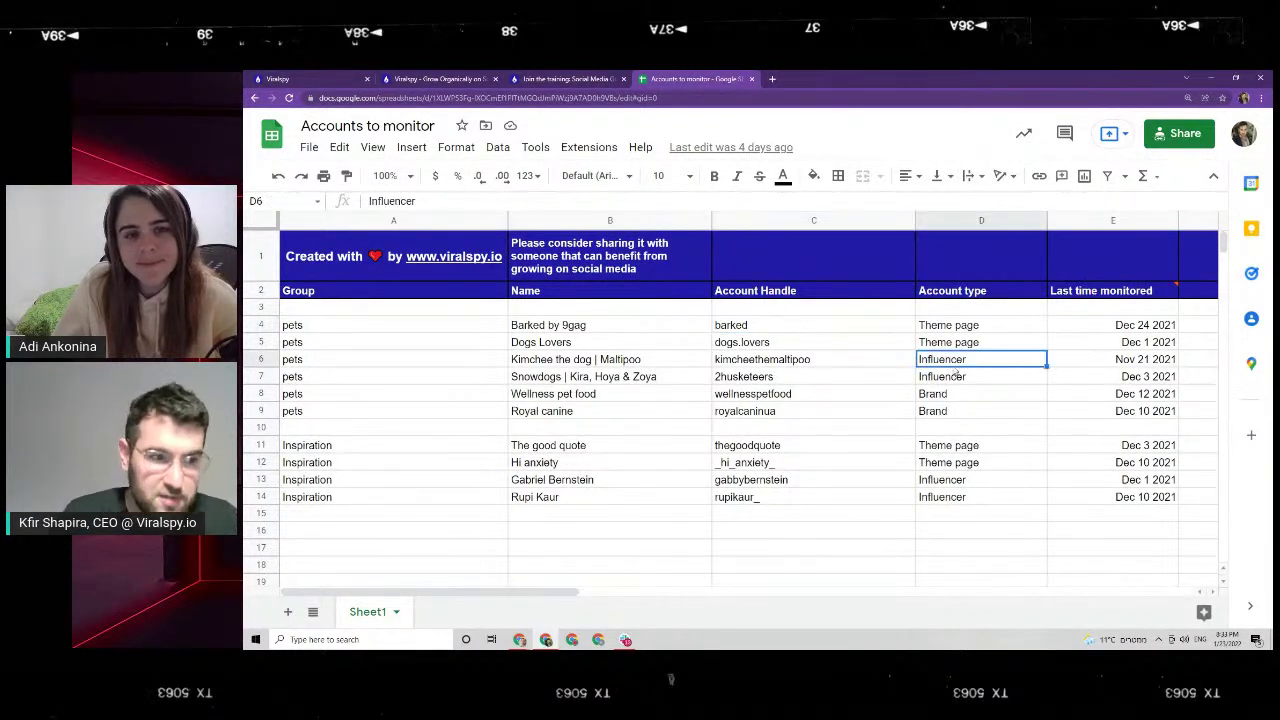
{"action": "left_click", "coordinate": [603, 364]}
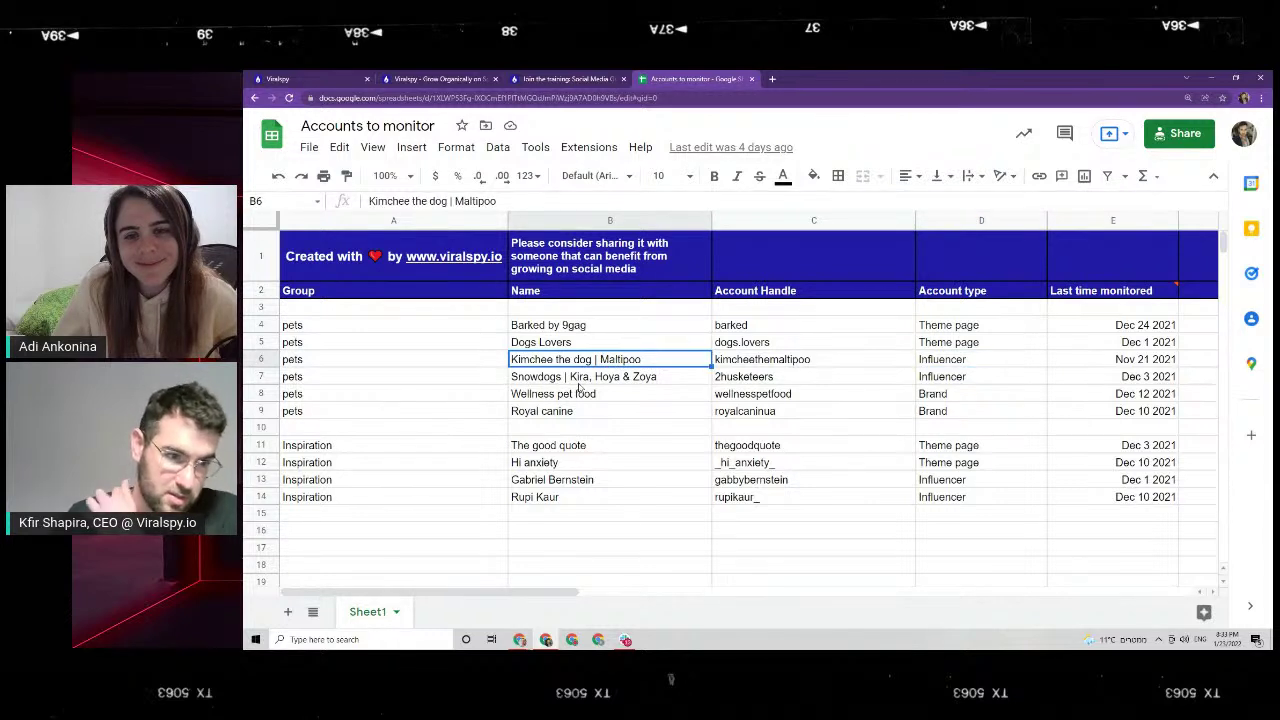
{"action": "left_click", "coordinate": [960, 398]}
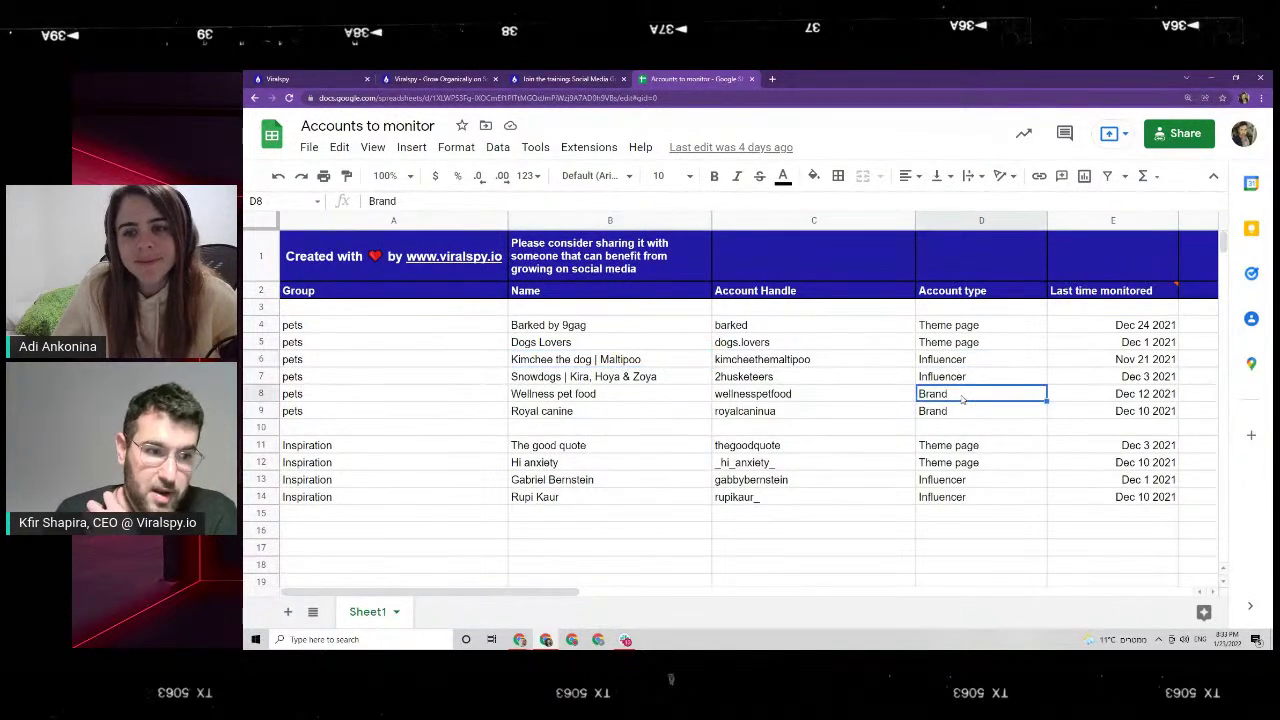
{"action": "left_click", "coordinate": [592, 418]}
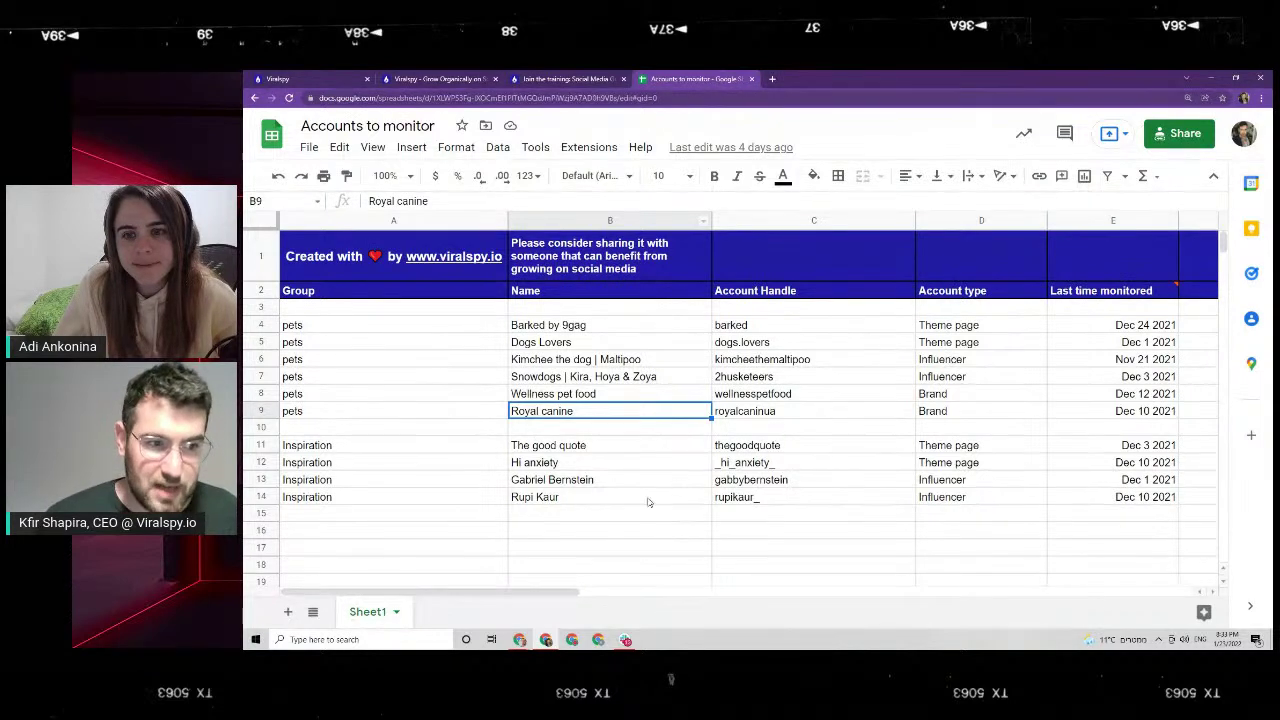
Set the last time monitored for Barked by 9gag to Dec 27 2021
{"action": "left_click", "coordinate": [1121, 330]}
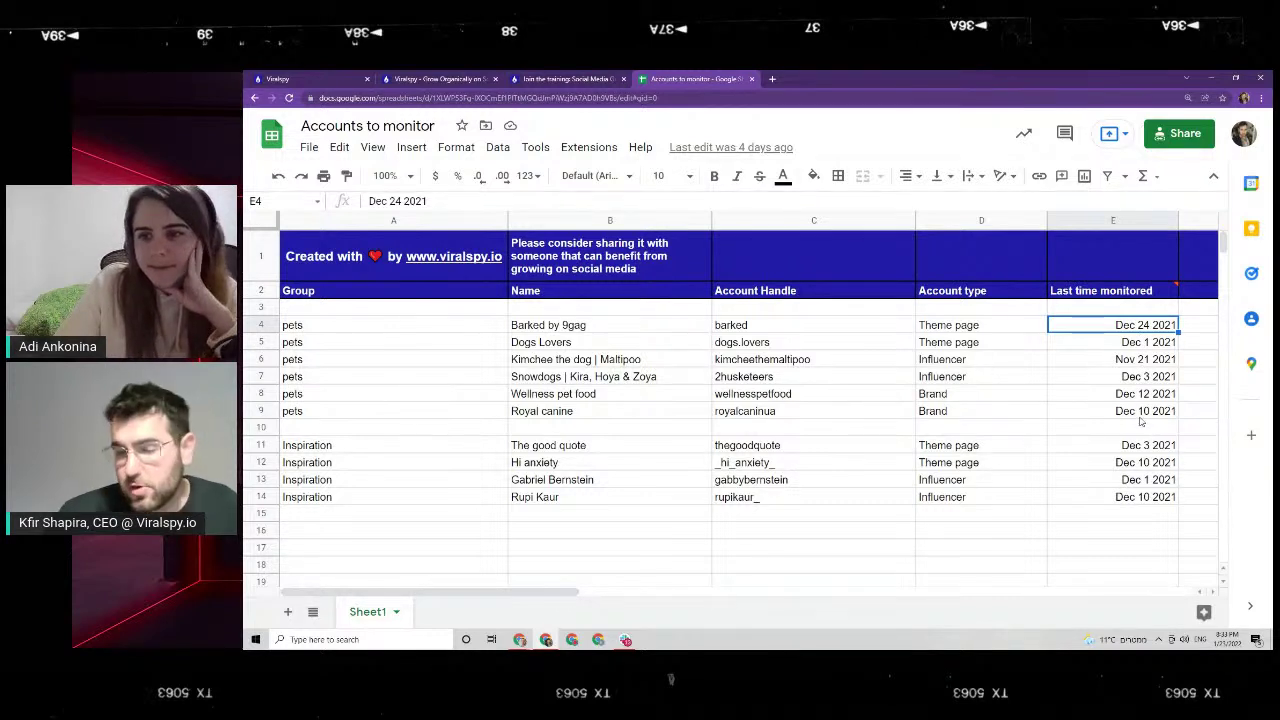
{"action": "double_click", "coordinate": [1133, 327]}
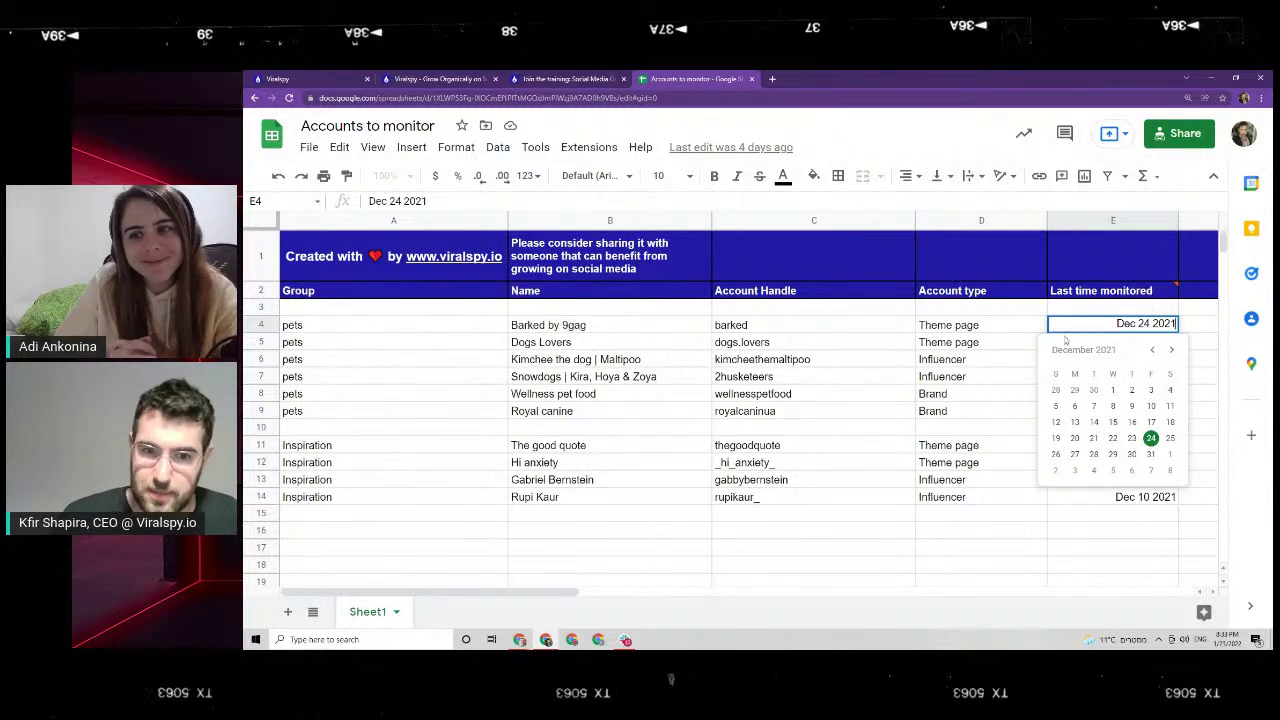
{"action": "left_click", "coordinate": [1075, 455]}
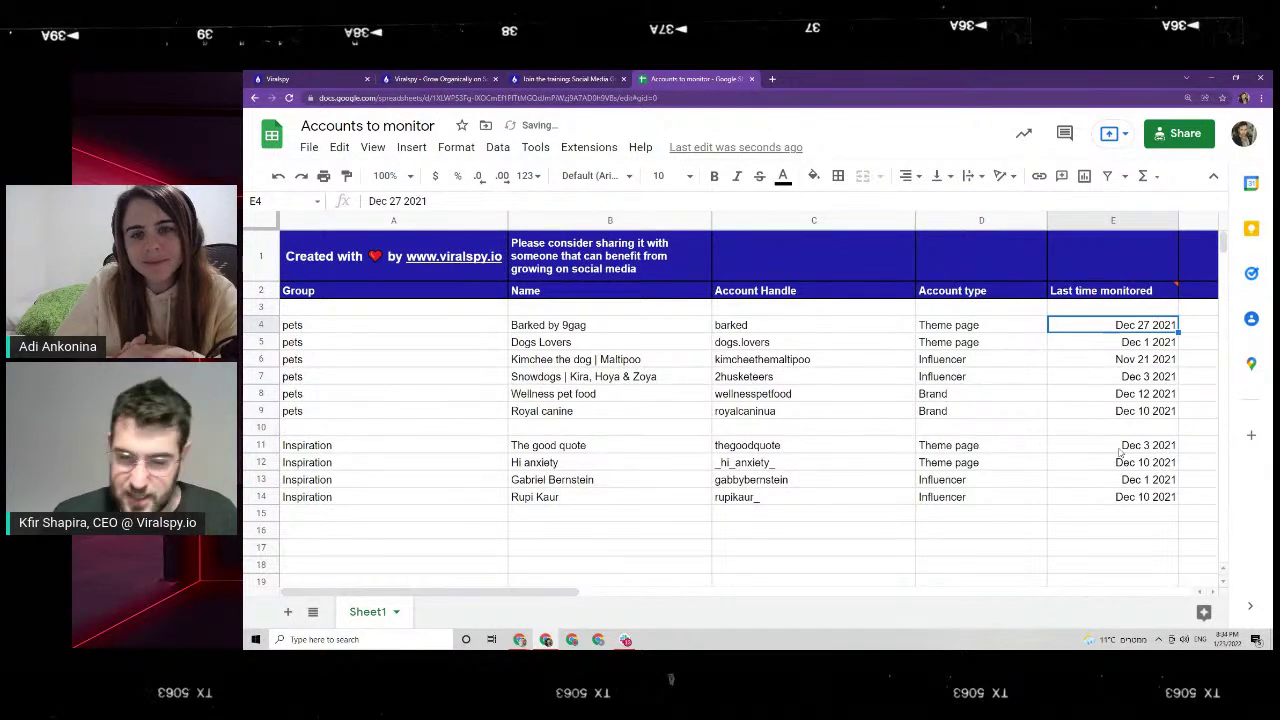
Review the Inspiration group's rows, including their names and account types
{"action": "left_click_drag", "start_coordinate": [323, 325], "coordinate": [391, 497]}
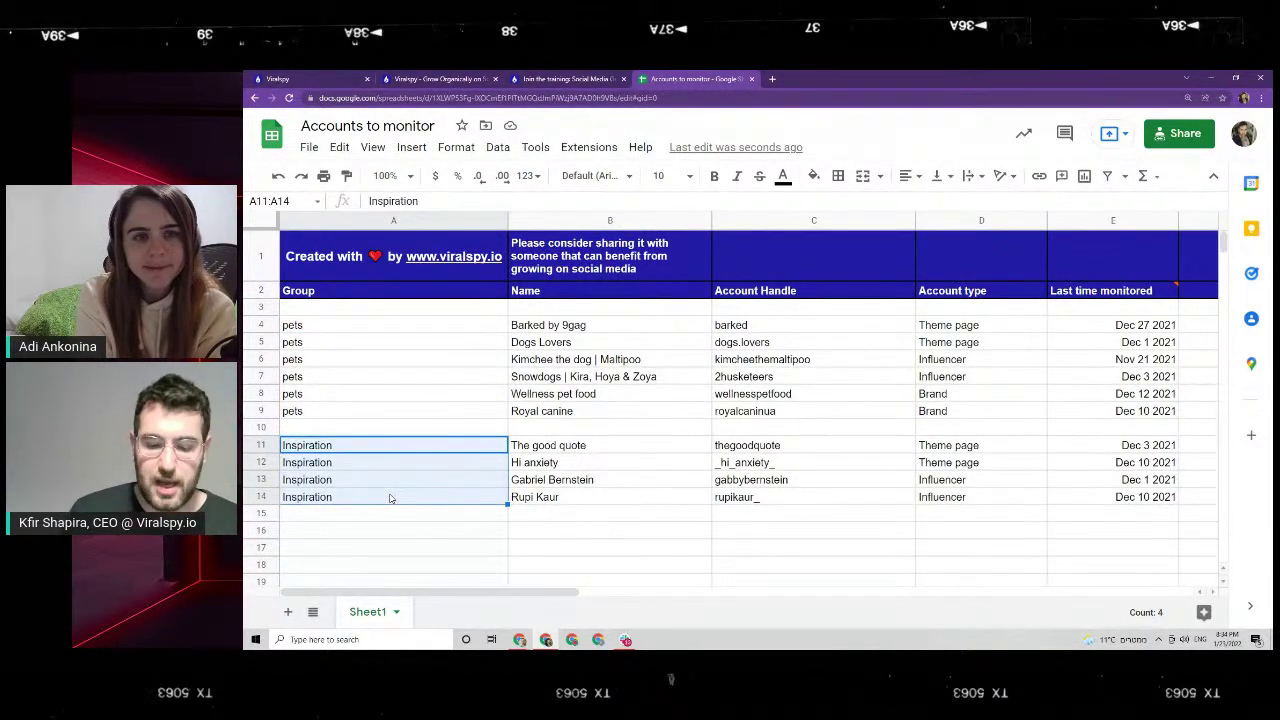
{"action": "left_click", "coordinate": [598, 446]}
{"action": "left_click", "coordinate": [593, 466]}
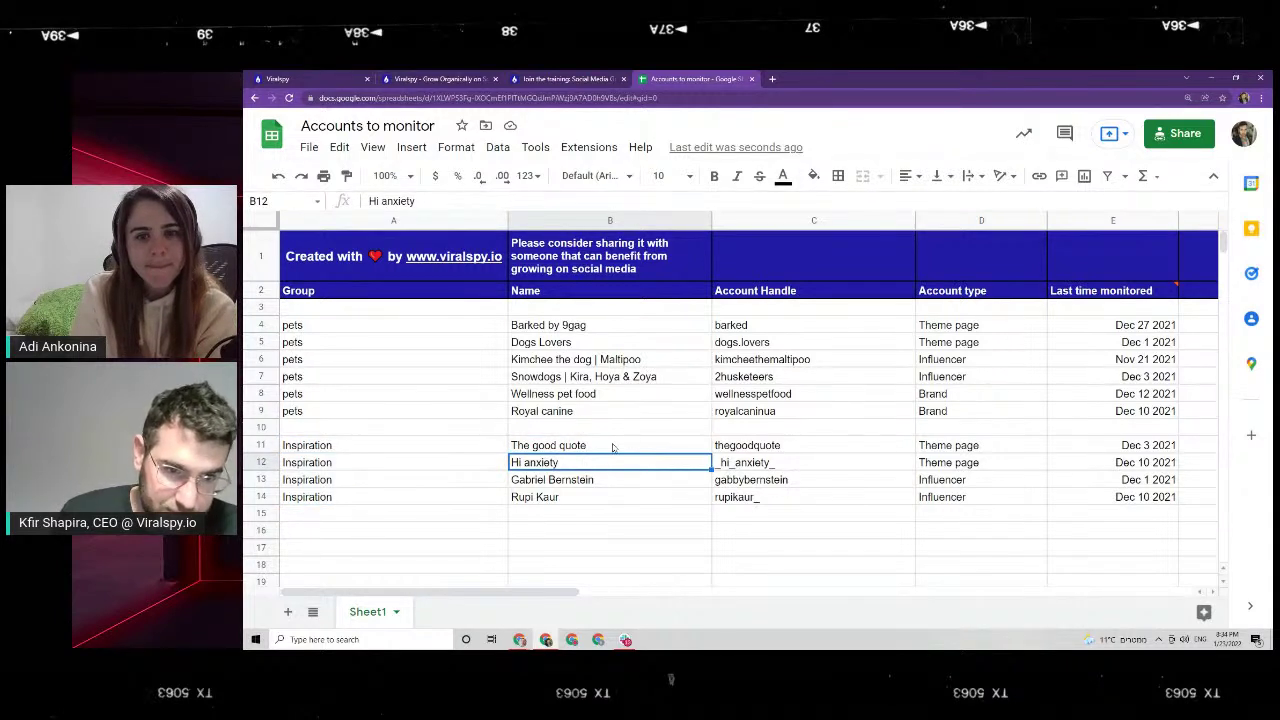
{"action": "left_click_drag", "start_coordinate": [953, 452], "coordinate": [957, 500]}
{"action": "left_click_drag", "start_coordinate": [405, 443], "coordinate": [415, 497]}
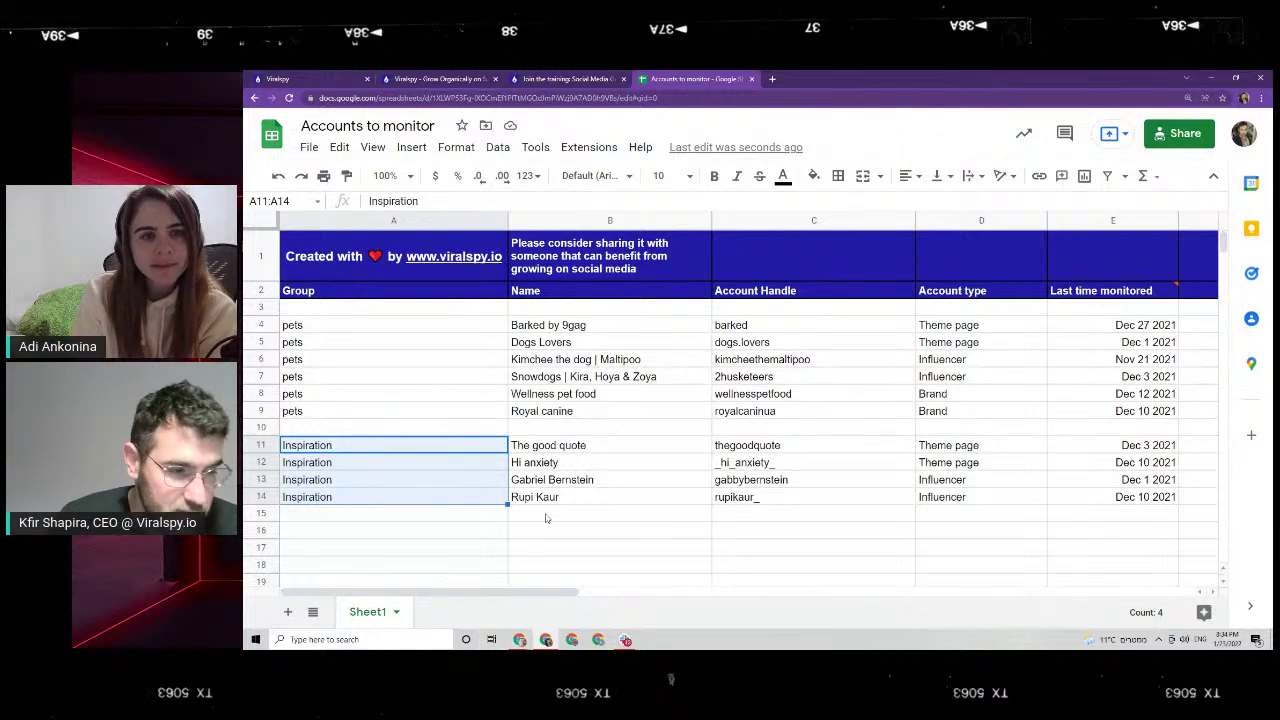
{"action": "left_click", "coordinate": [473, 492]}
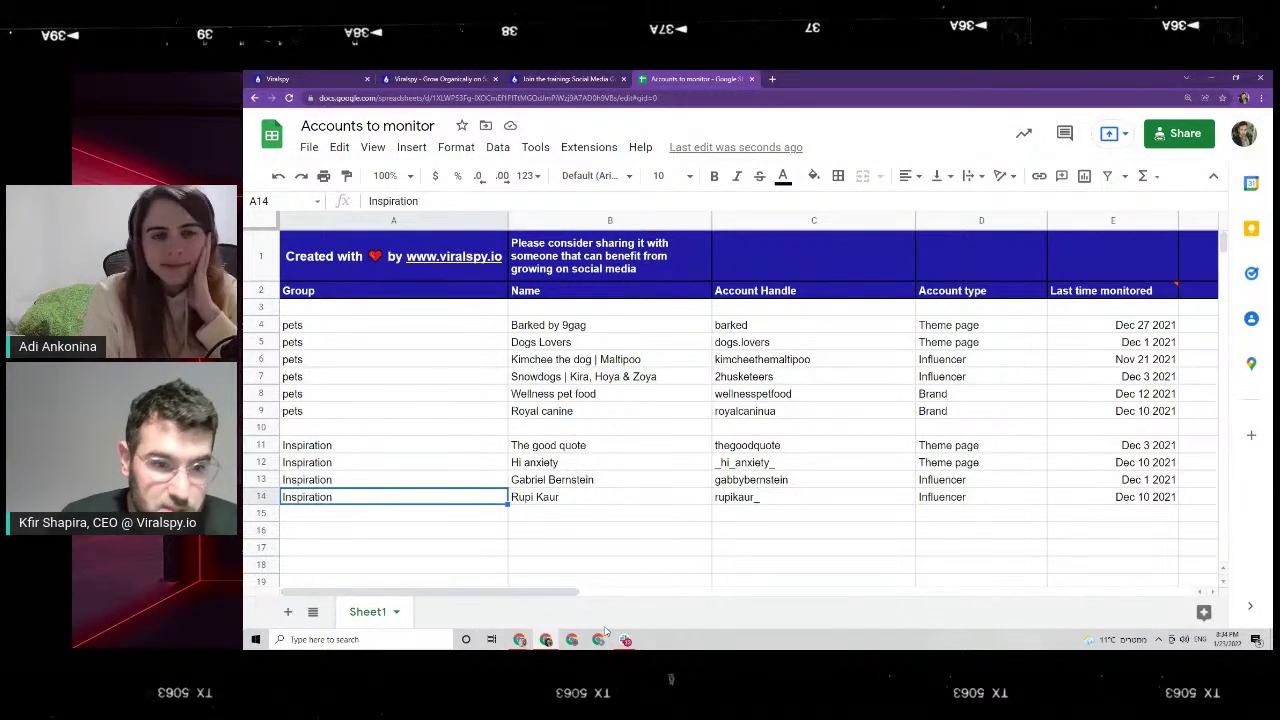
Switch to the presentation's audience window, show it full screen and advance to the "Step 2: Collect data" slide
{"action": "mouse_move", "coordinate": [543, 639]}
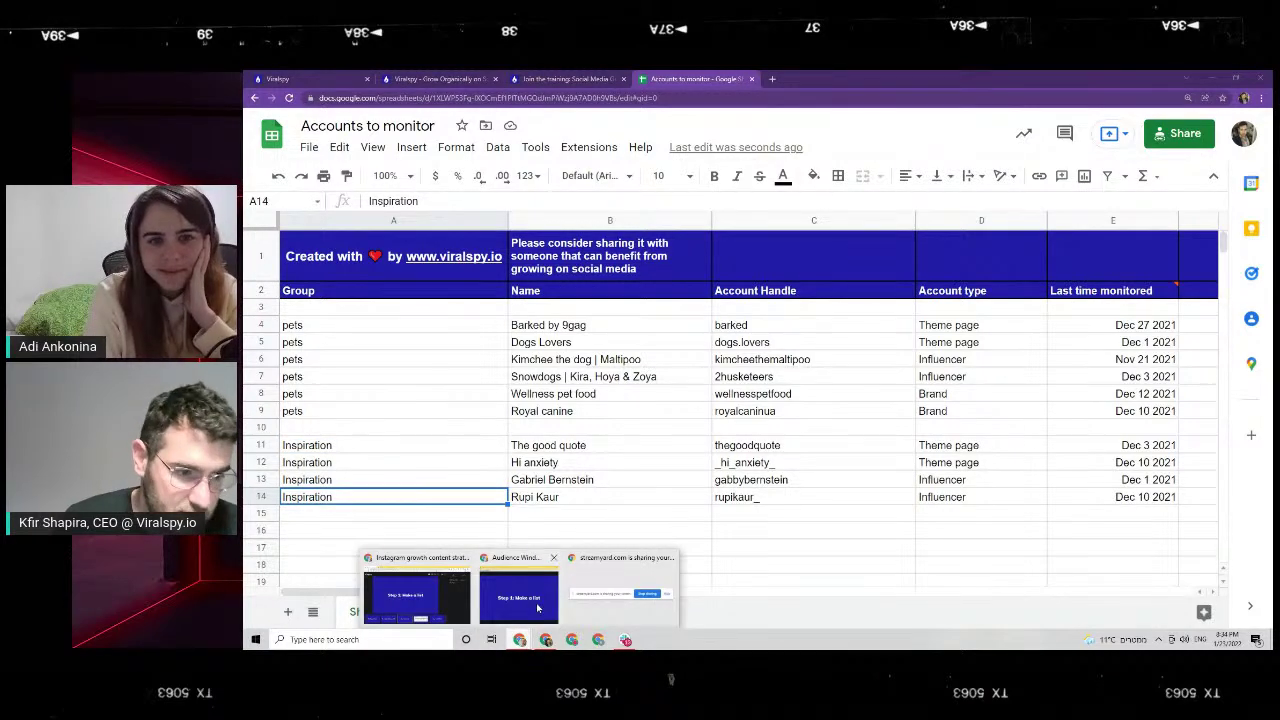
{"action": "left_click", "coordinate": [537, 608]}
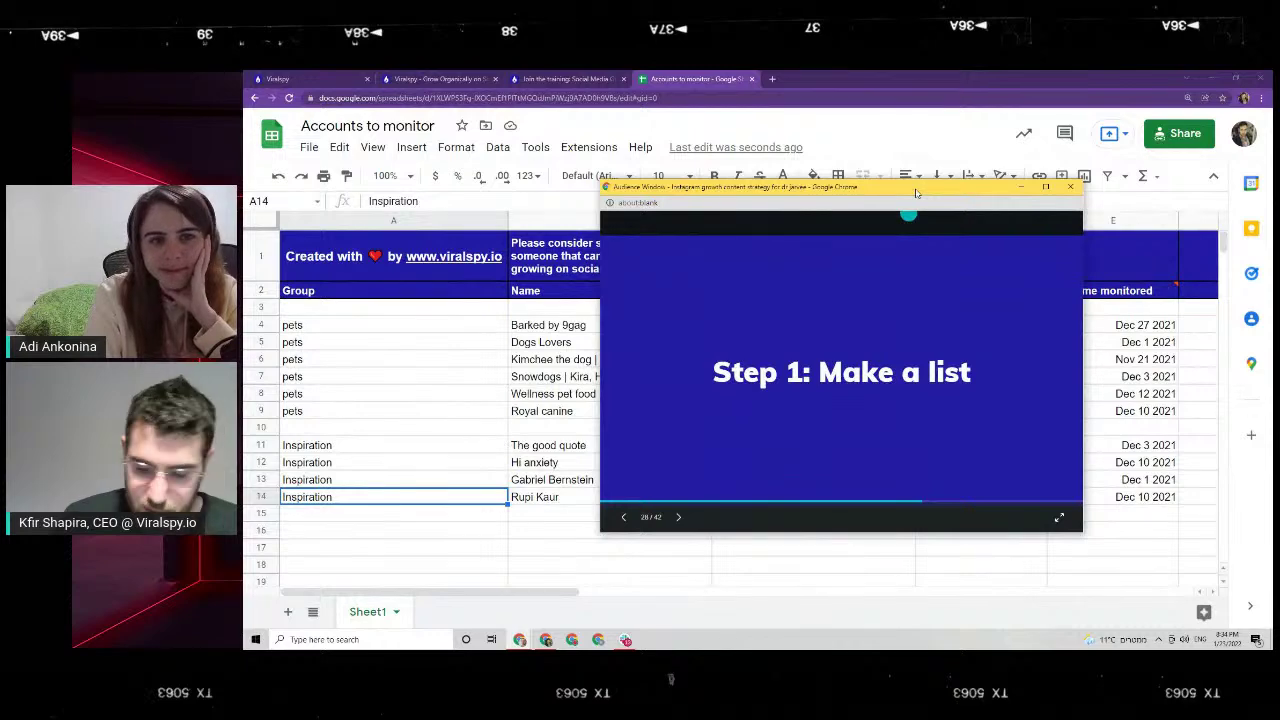
{"action": "key", "text": "F11"}
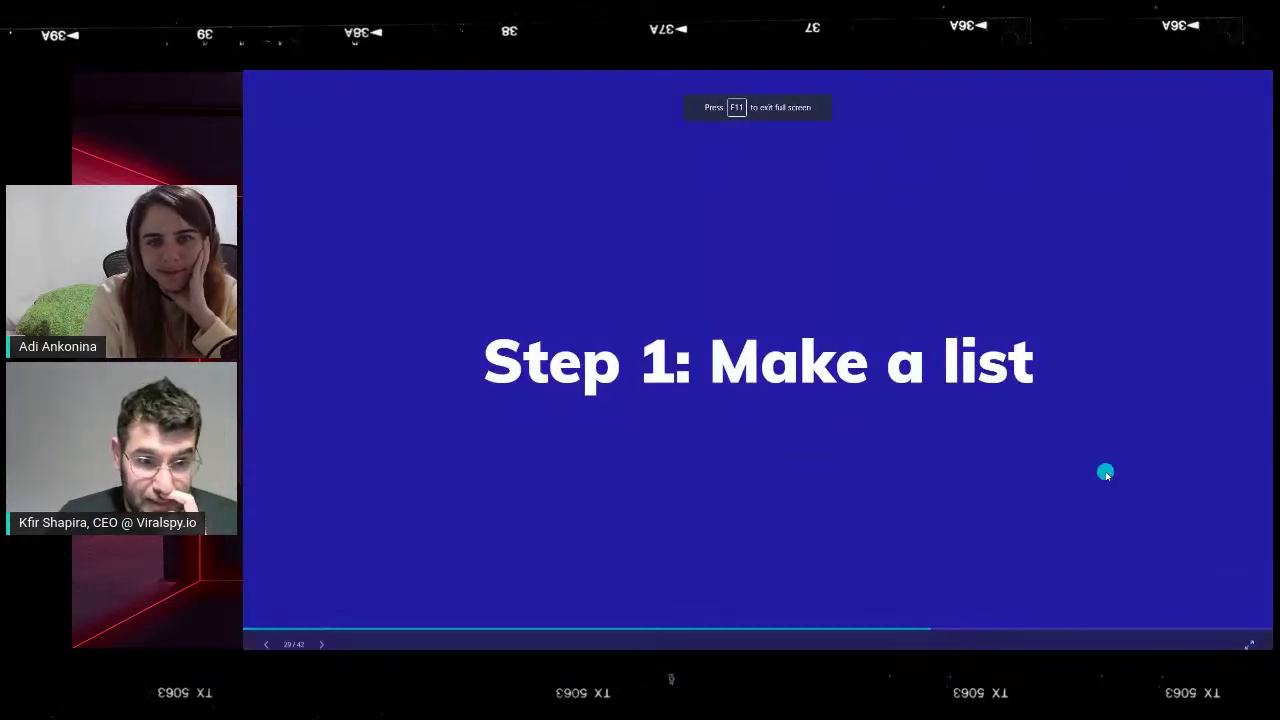
{"action": "left_click", "coordinate": [1105, 470]}
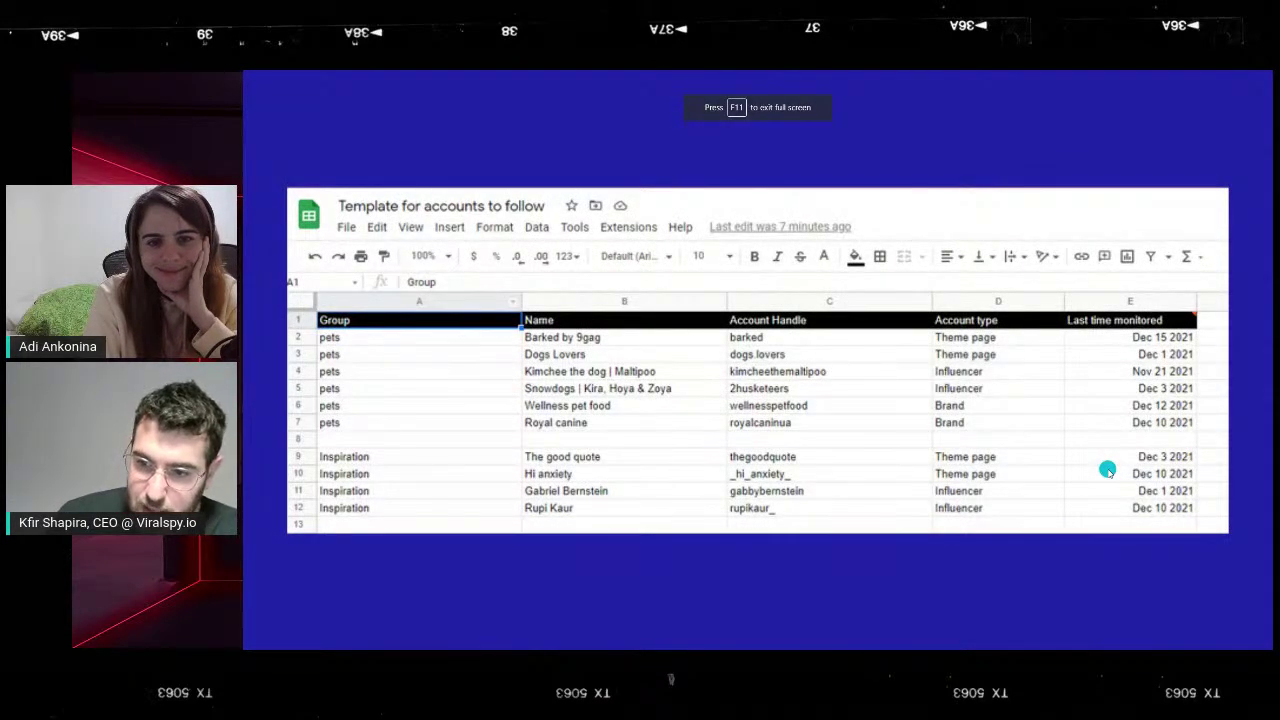
{"action": "left_click", "coordinate": [1108, 471]}
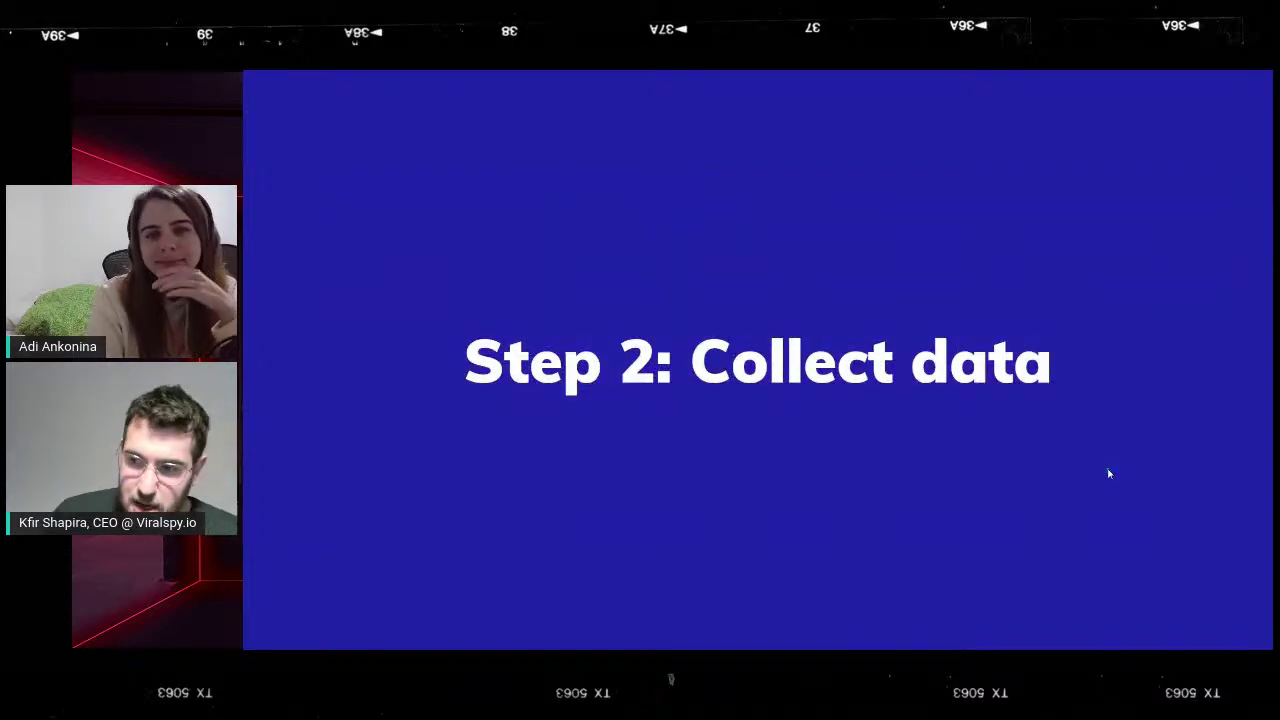
{"action": "left_click", "coordinate": [1110, 468]}
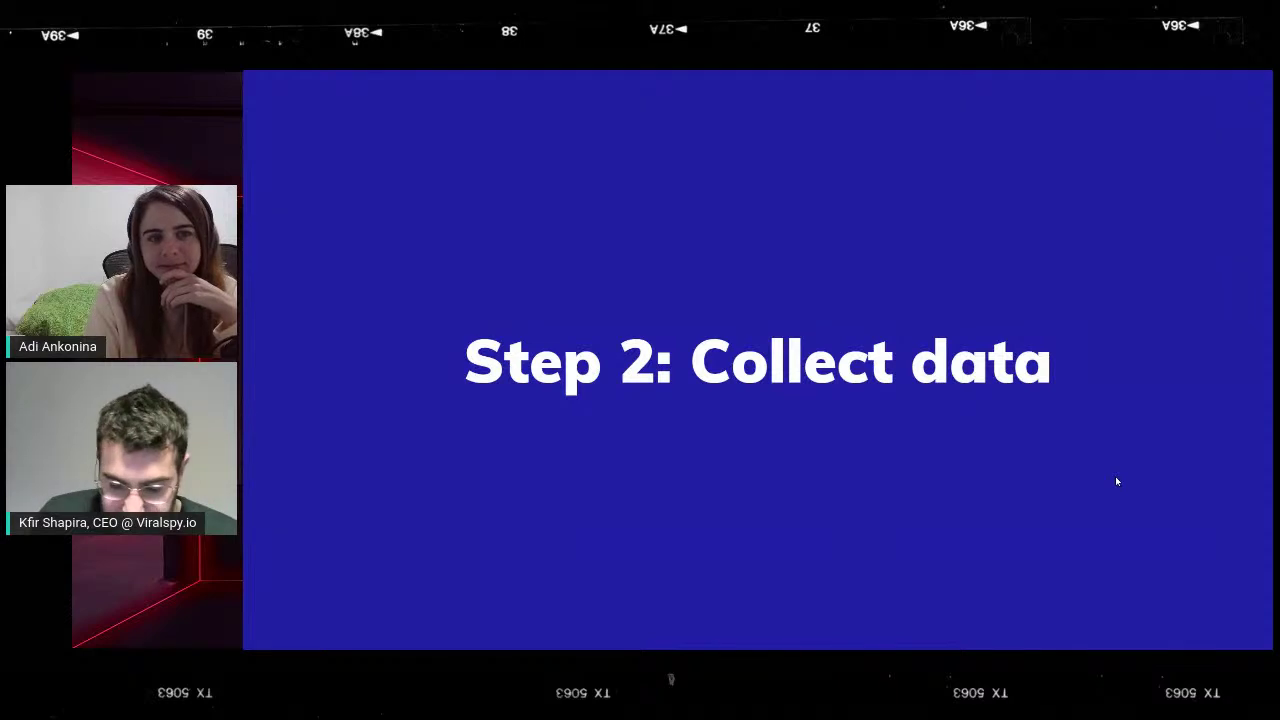
Exit the full-screen presentation and switch to the Viralspy home page
{"action": "right_click", "coordinate": [1116, 480]}
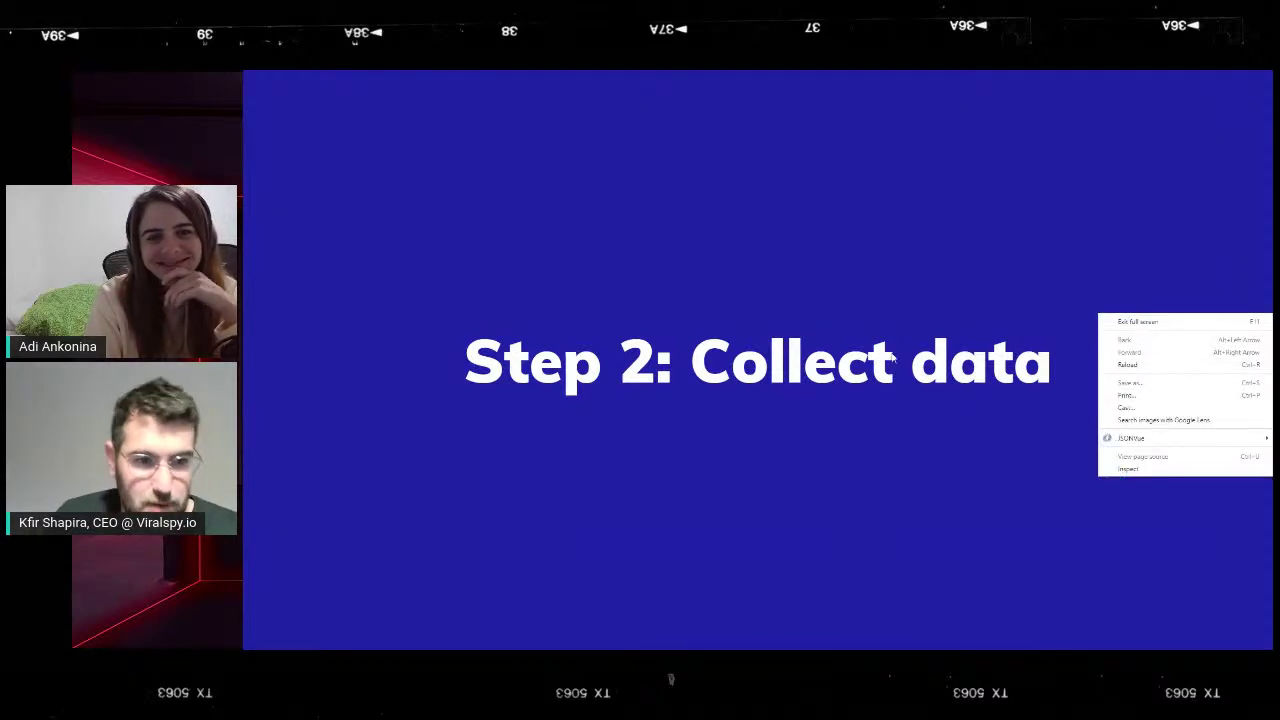
{"action": "left_click", "coordinate": [1137, 321]}
{"action": "left_click", "coordinate": [275, 78]}
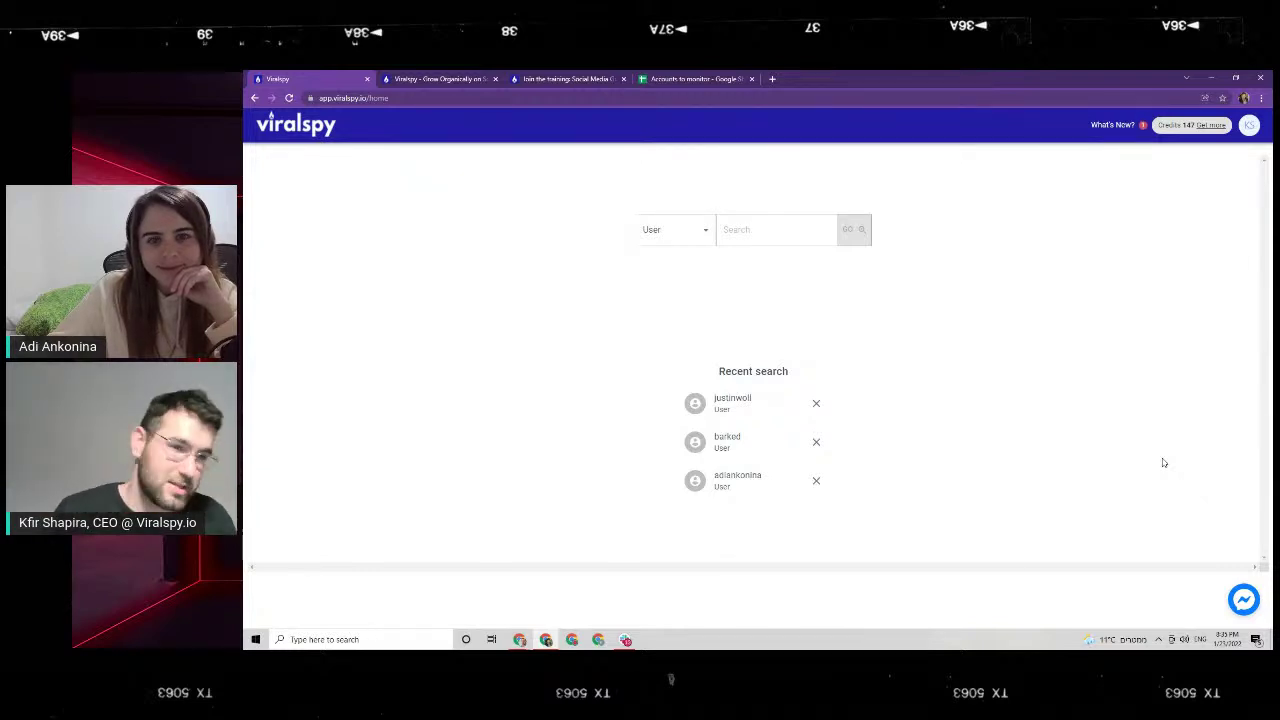
Enter barked as the user to search for
{"action": "left_click", "coordinate": [748, 228]}
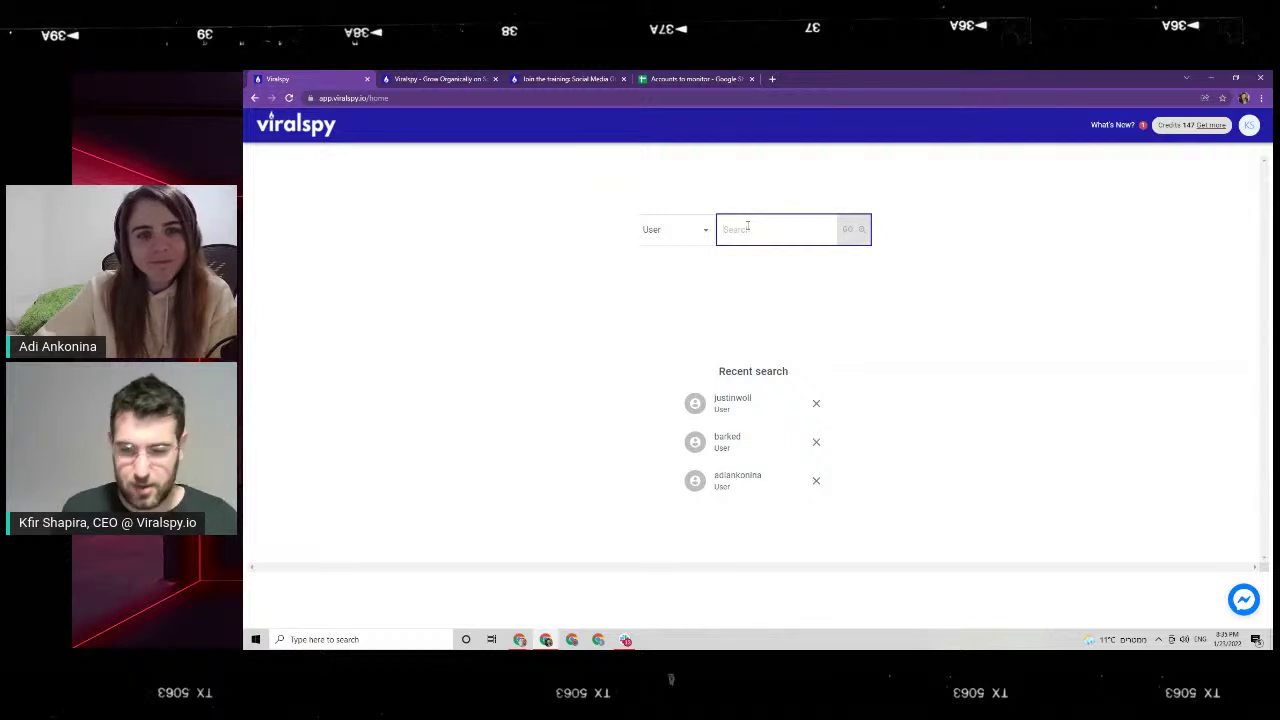
{"action": "type", "text": "a"}
{"action": "key", "text": "BackSpace"}
{"action": "type", "text": "a"}
{"action": "key", "text": "BackSpace"}
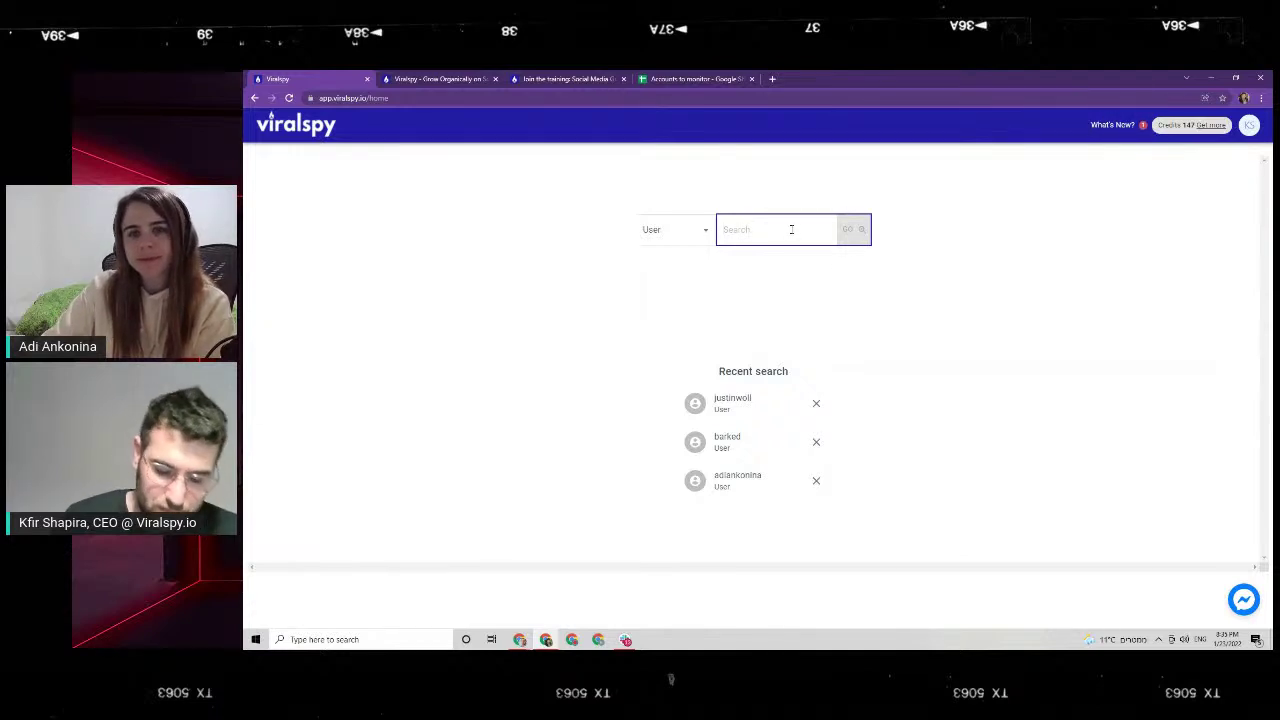
{"action": "type", "text": "barked"}
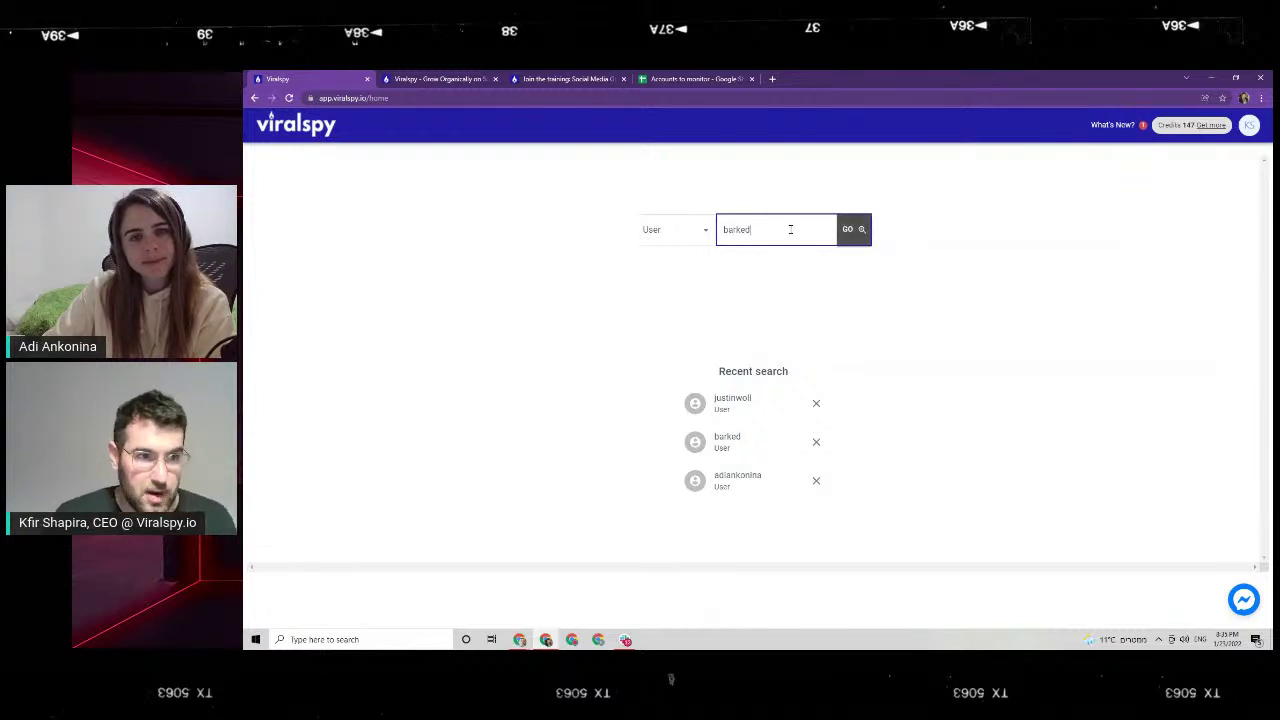
Check the Barked by 9gag handle in the Accounts to monitor sheet, then run the Viralspy user search for barked
{"action": "left_click", "coordinate": [725, 79]}
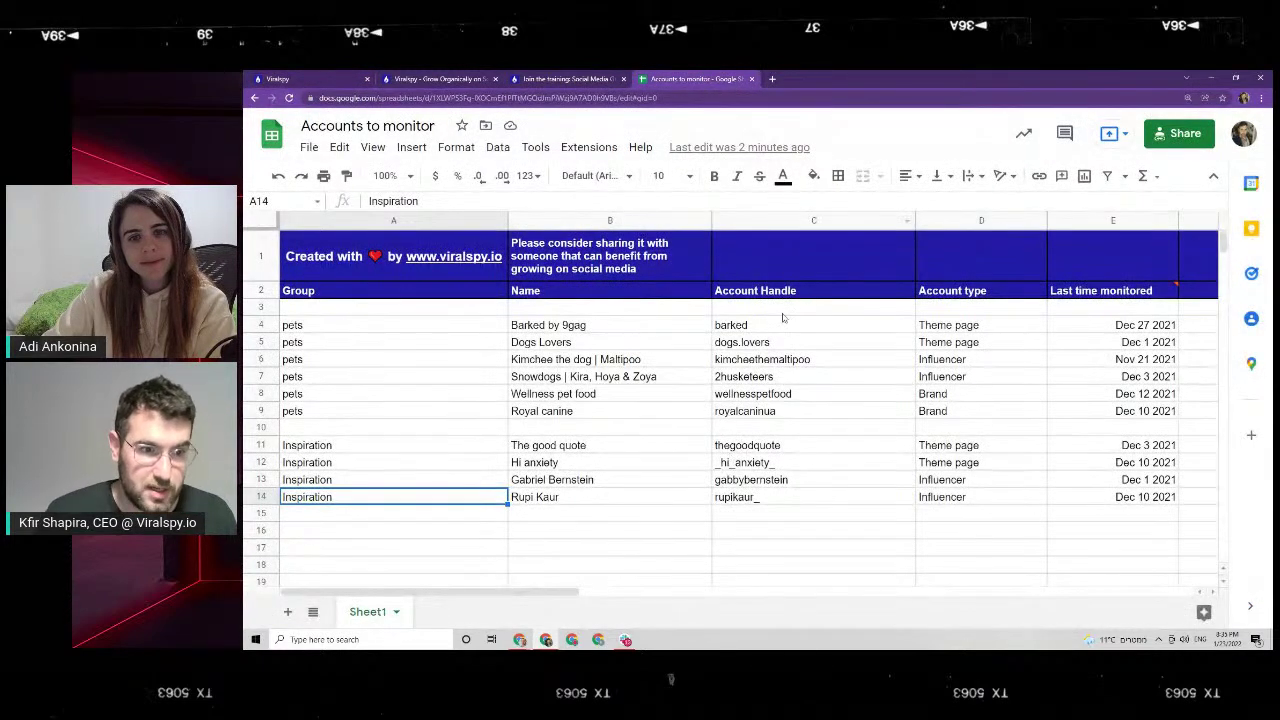
{"action": "left_click", "coordinate": [718, 320]}
{"action": "left_click", "coordinate": [277, 79]}
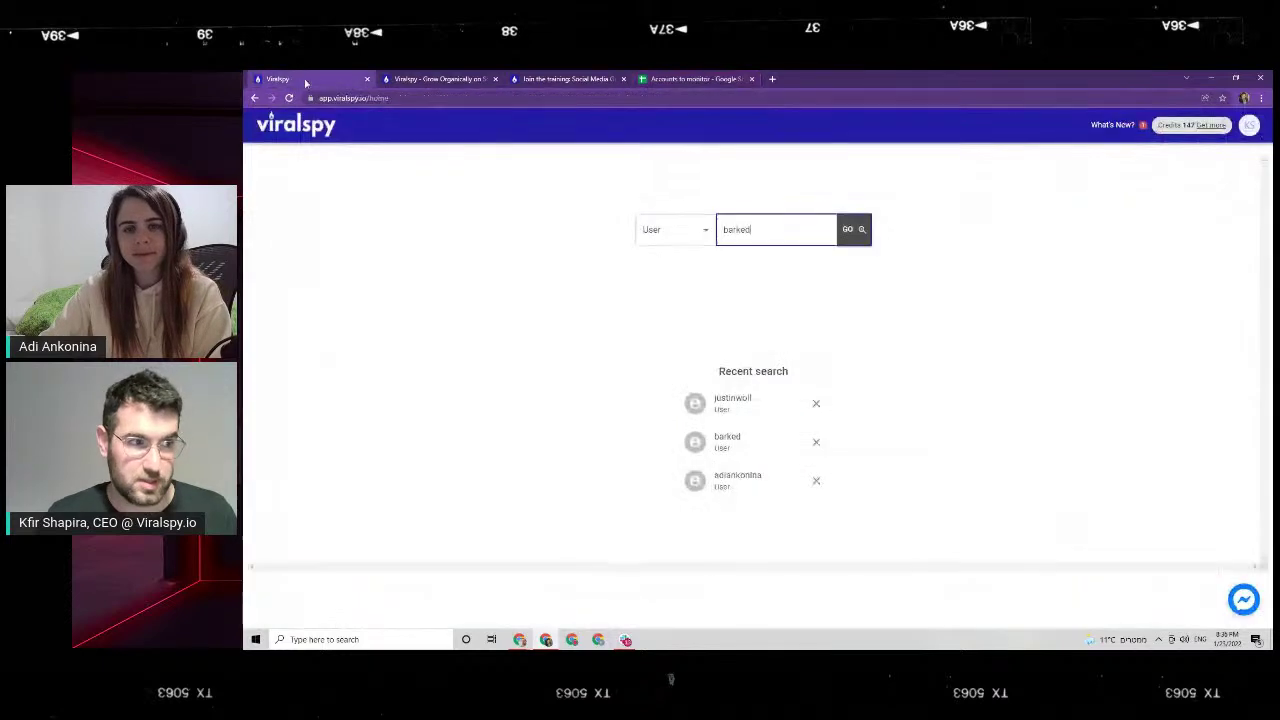
{"action": "left_click", "coordinate": [852, 232]}
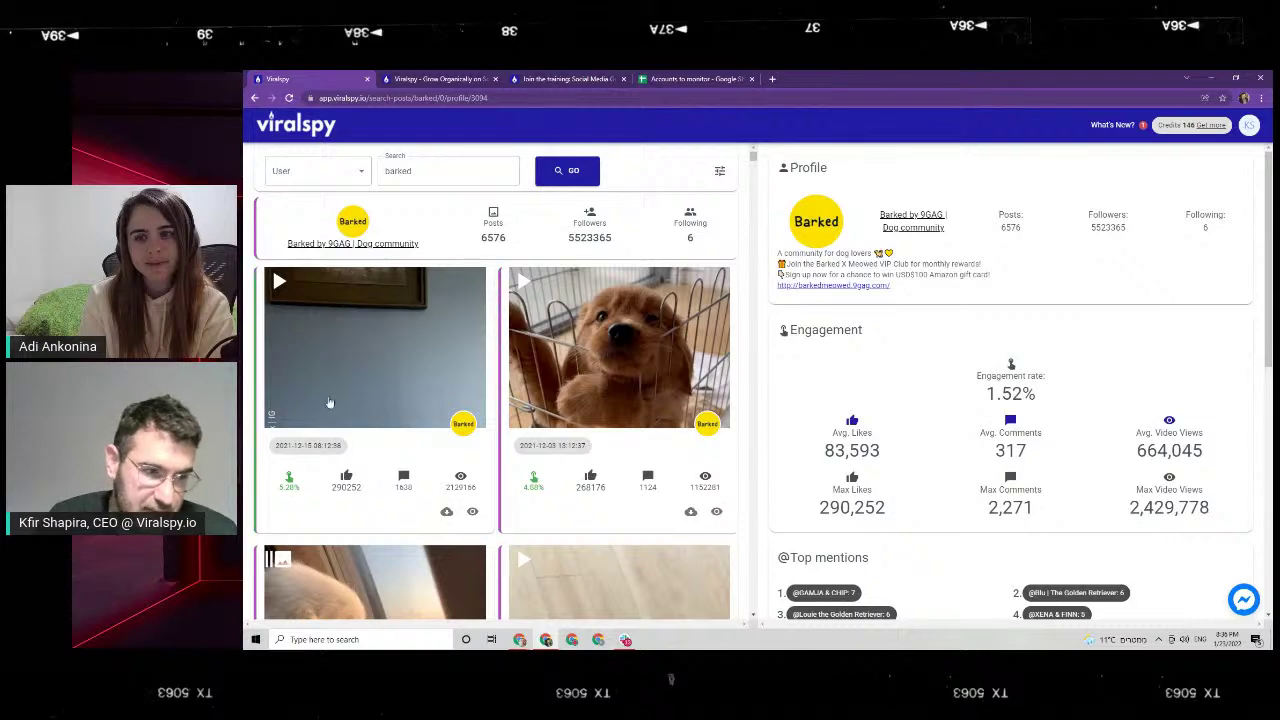
Browse Barked's posts, inspect the statistics of the 2021-12-15 post, and return to the account's profile overview
{"action": "scroll", "coordinate": [571, 395], "scroll_direction": "down", "scroll_amount": 5}
{"action": "scroll", "coordinate": [571, 395], "scroll_direction": "down", "scroll_amount": 15}
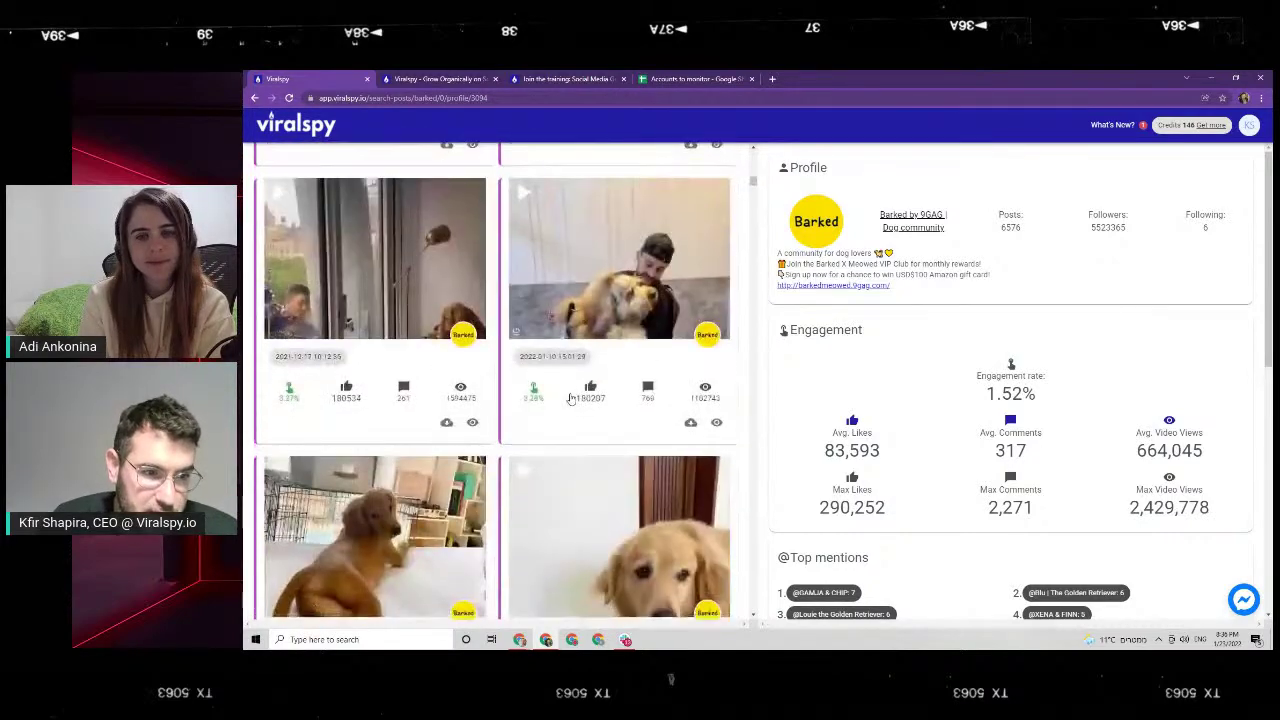
{"action": "scroll", "coordinate": [573, 419], "scroll_direction": "down", "scroll_amount": 15}
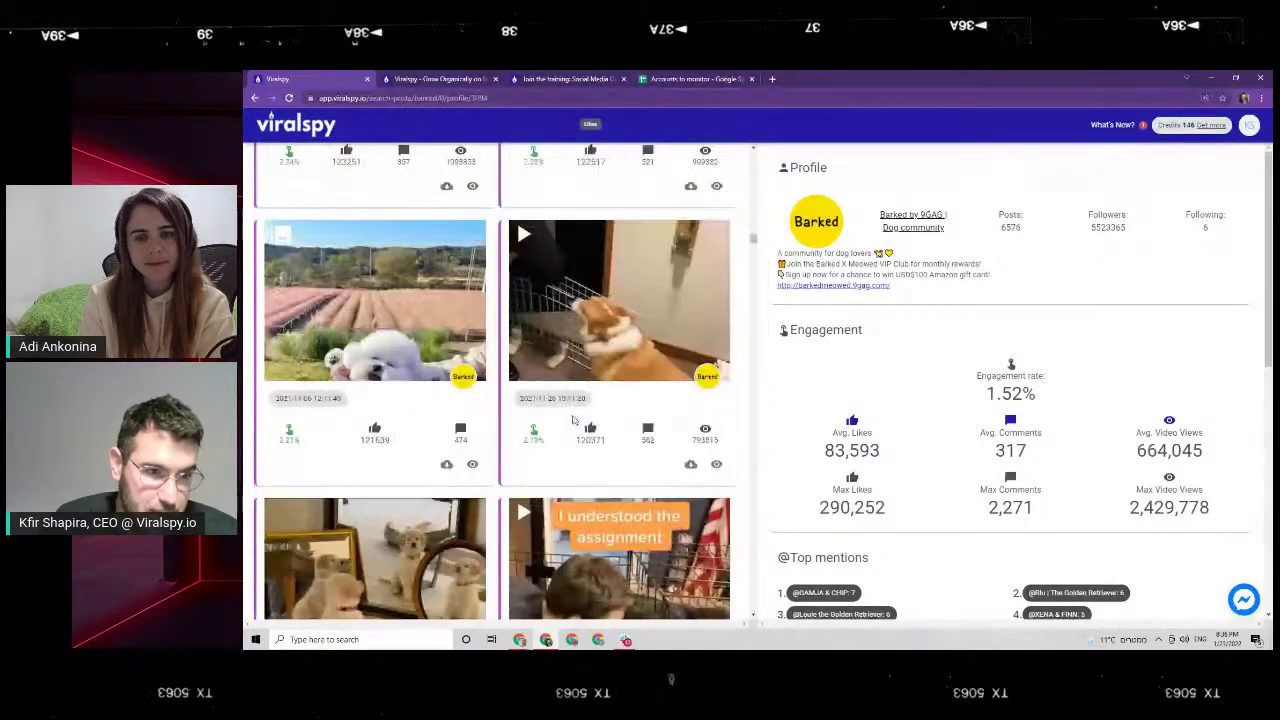
{"action": "scroll", "coordinate": [573, 419], "scroll_direction": "up", "scroll_amount": 20}
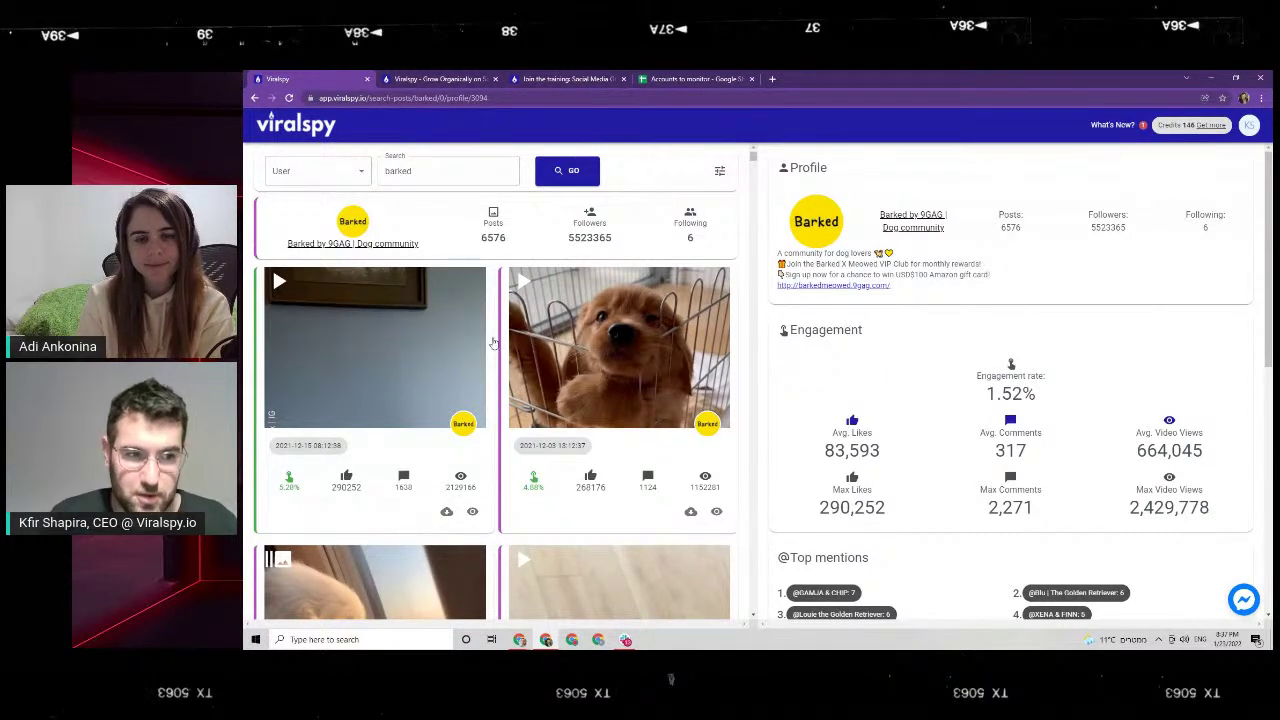
{"action": "left_click", "coordinate": [413, 323]}
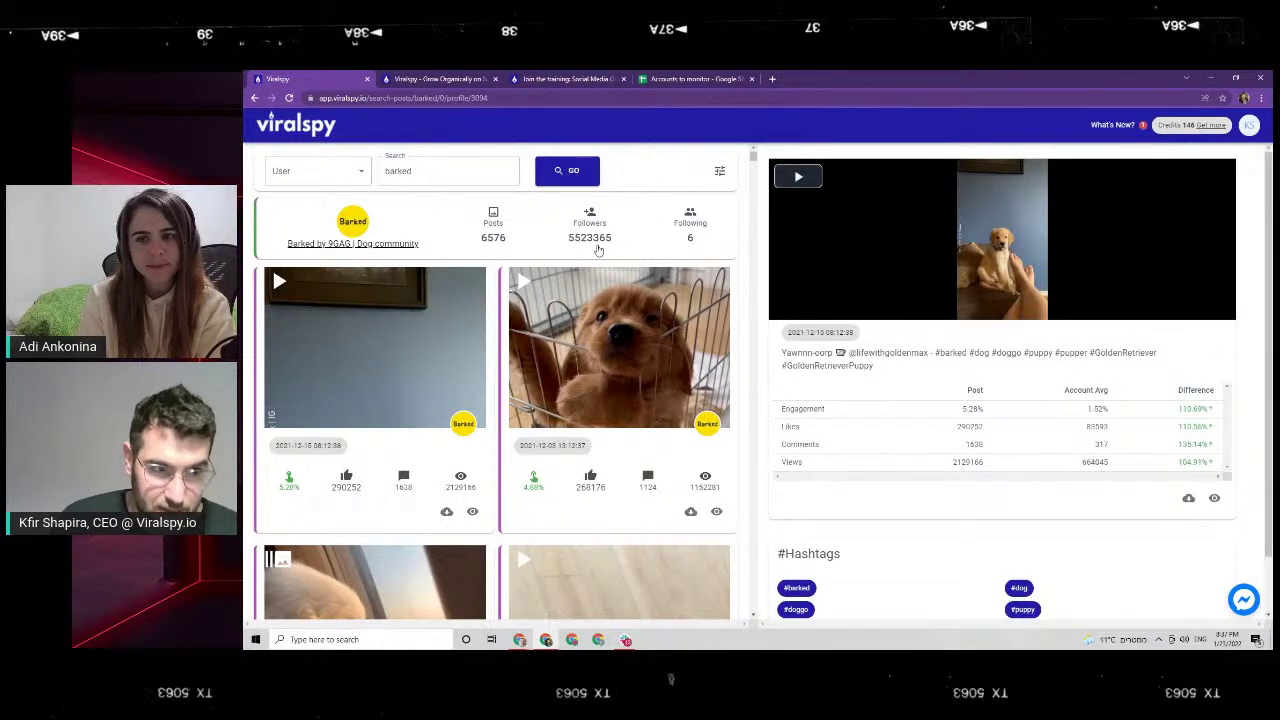
{"action": "left_click", "coordinate": [410, 234]}
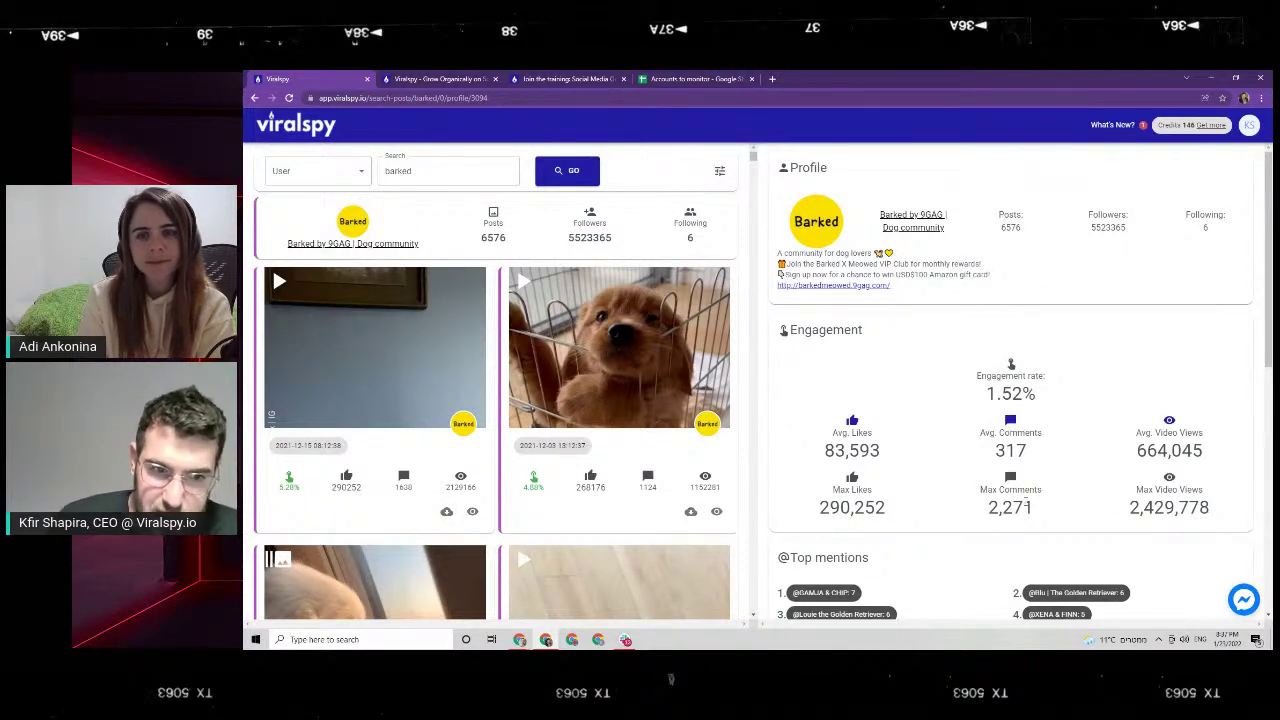
Examine Barked's average video views, top mentions and top hashtags in the profile overview
{"action": "left_click_drag", "start_coordinate": [1136, 452], "coordinate": [1203, 454]}
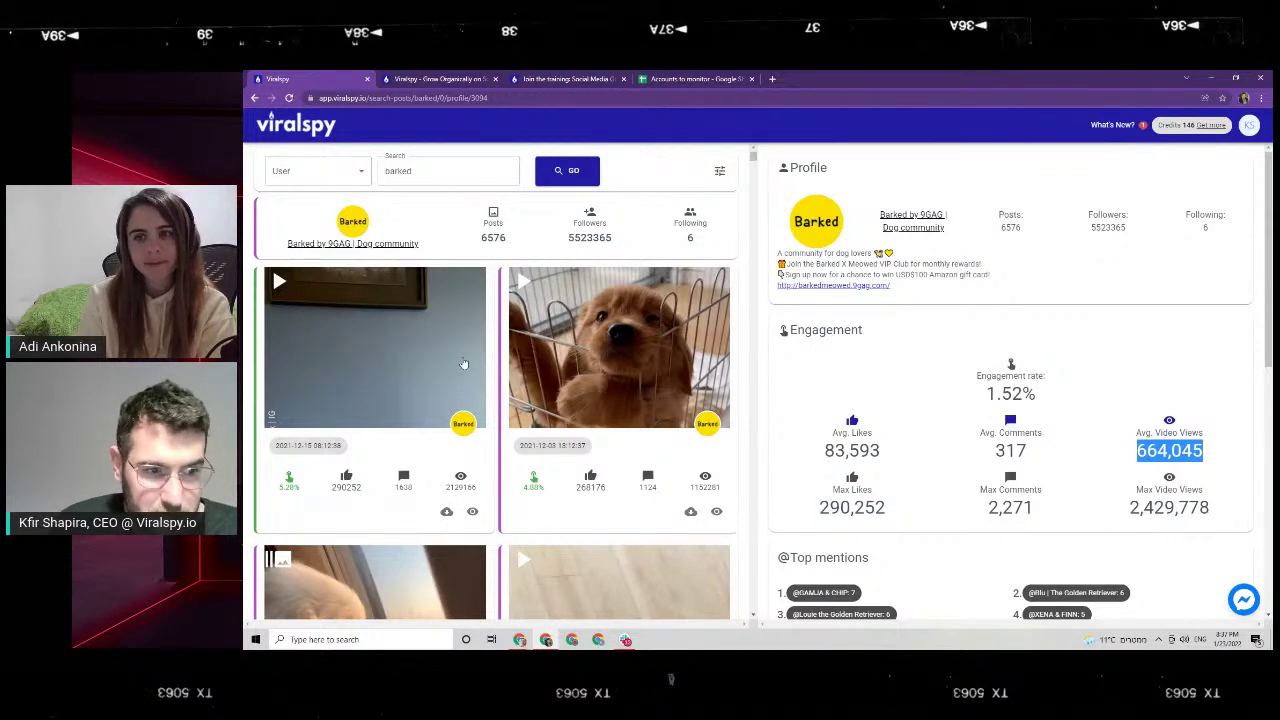
{"action": "left_click", "coordinate": [1160, 433]}
{"action": "scroll", "coordinate": [1000, 400], "scroll_direction": "down", "scroll_amount": 3}
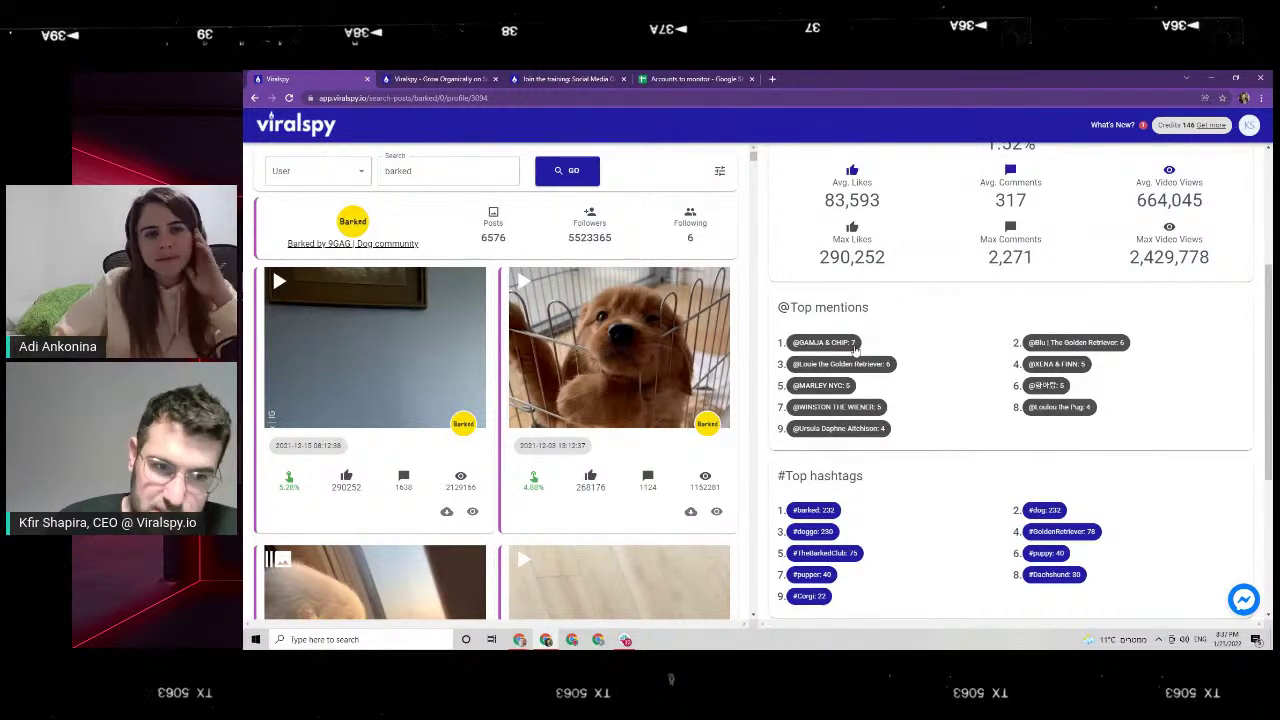
{"action": "scroll", "coordinate": [925, 397], "scroll_direction": "down", "scroll_amount": 2}
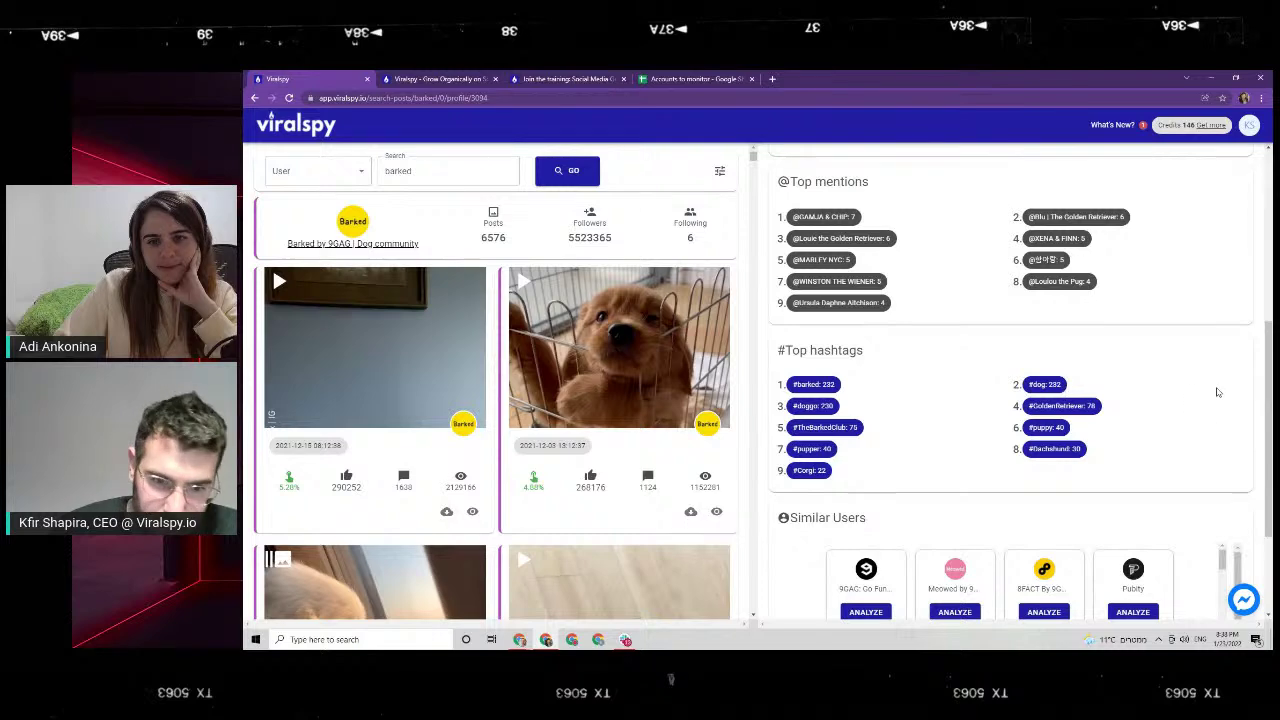
{"action": "scroll", "coordinate": [1218, 395], "scroll_direction": "down", "scroll_amount": 2}
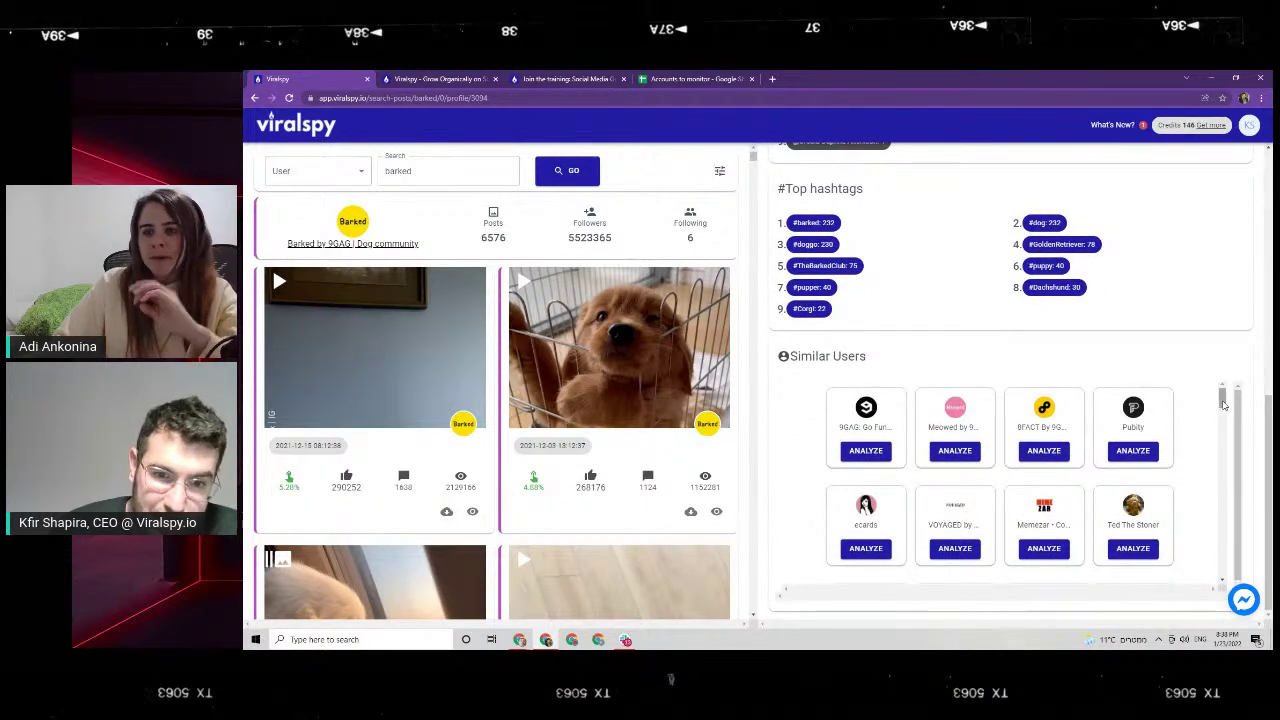
Browse the accounts similar to Barked, such as Meowed, The Dodo and Pubity Pets, and return to the start of the profile overview
{"action": "scroll", "coordinate": [1224, 408], "scroll_direction": "down", "scroll_amount": 1}
{"action": "mouse_move", "coordinate": [1224, 402]}
{"action": "left_mouse_down"}
{"action": "mouse_move", "coordinate": [1236, 565]}
{"action": "mouse_move", "coordinate": [1224, 393]}
{"action": "left_mouse_up"}
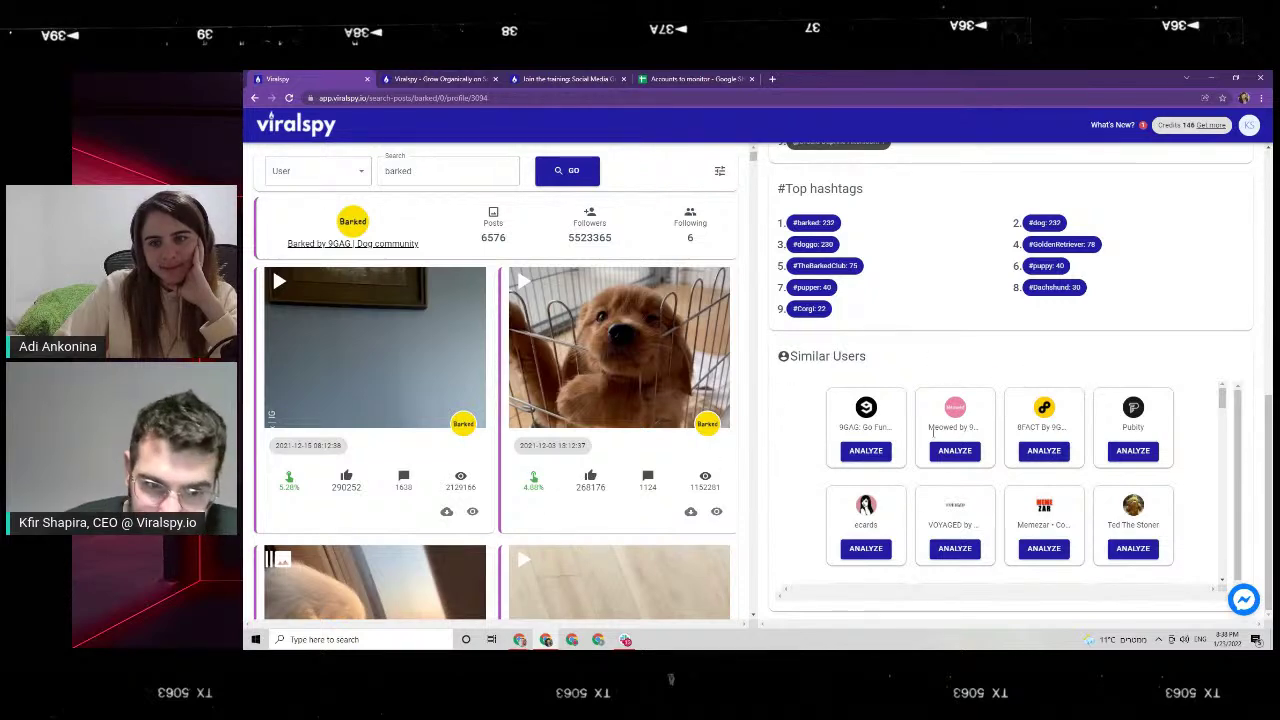
{"action": "left_click_drag", "start_coordinate": [928, 432], "coordinate": [957, 428]}
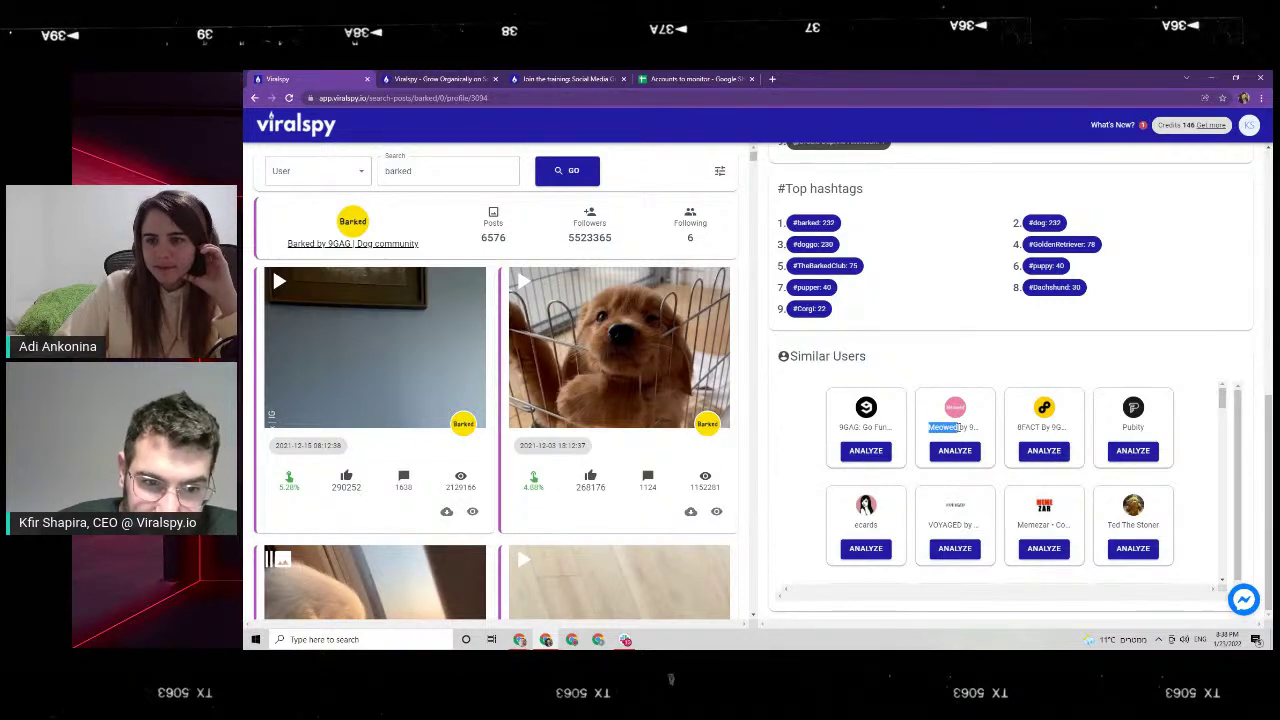
{"action": "scroll", "coordinate": [996, 489], "scroll_direction": "down", "scroll_amount": 1}
{"action": "scroll", "coordinate": [996, 489], "scroll_direction": "down", "scroll_amount": 1}
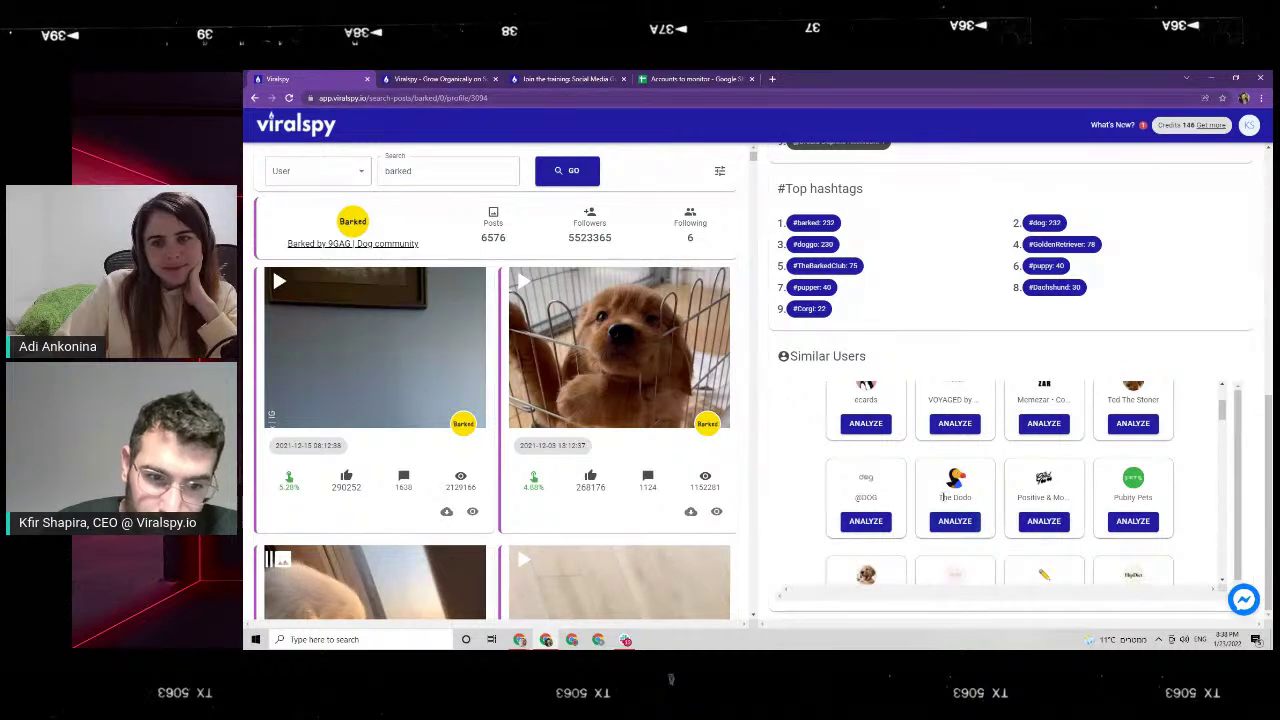
{"action": "left_click_drag", "start_coordinate": [938, 497], "coordinate": [970, 498]}
{"action": "double_click", "coordinate": [866, 497]}
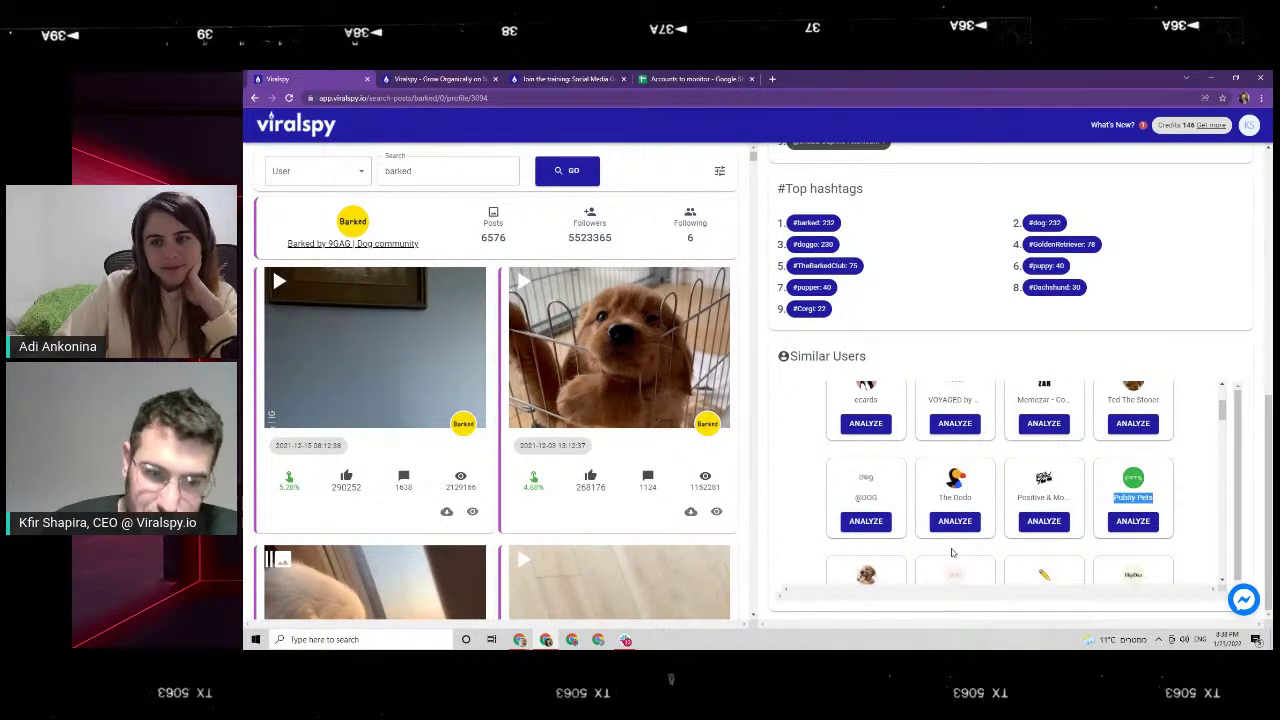
{"action": "scroll", "coordinate": [1160, 500], "scroll_direction": "down", "scroll_amount": 1}
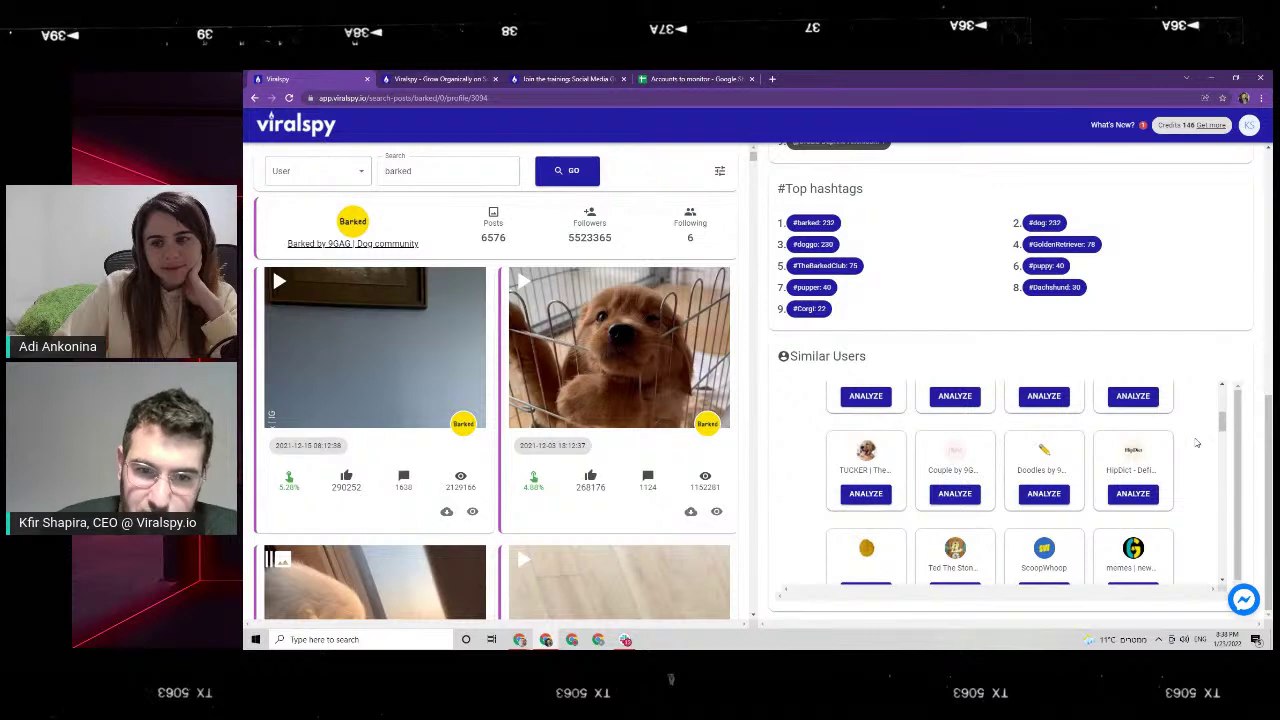
{"action": "scroll", "coordinate": [1222, 416], "scroll_direction": "up", "scroll_amount": 2}
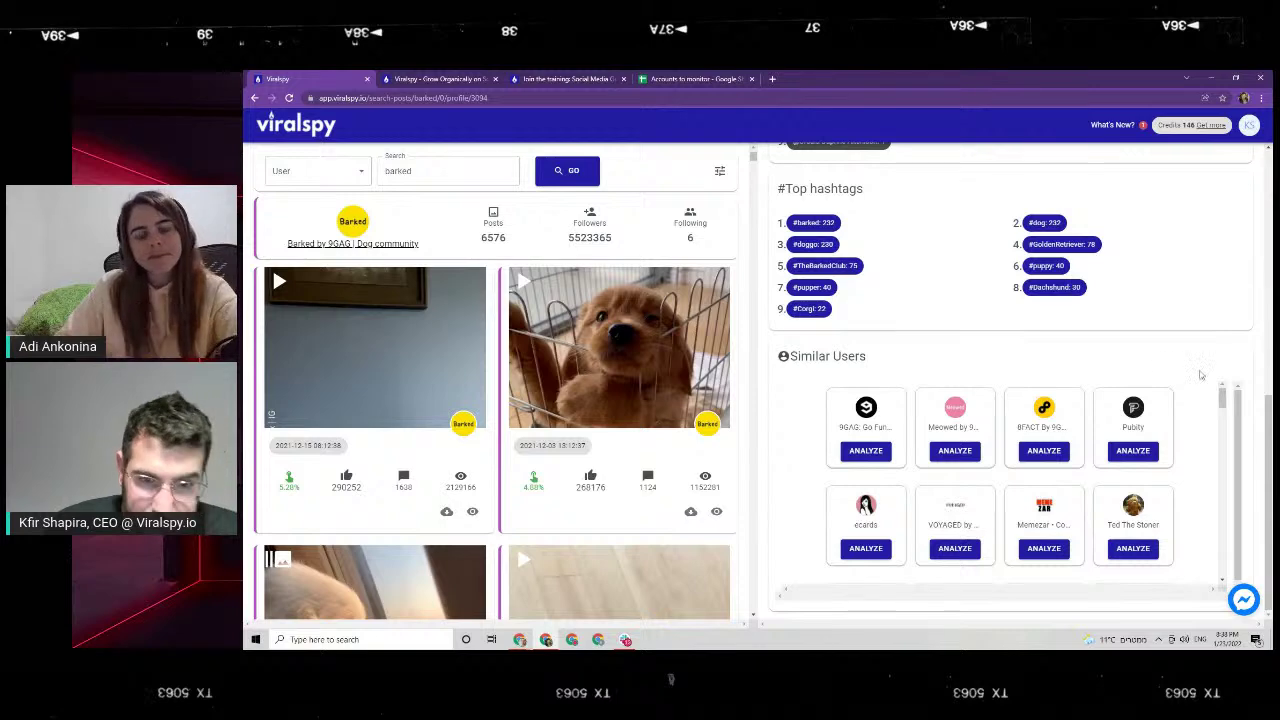
{"action": "scroll", "coordinate": [1210, 291], "scroll_direction": "up", "scroll_amount": 5}
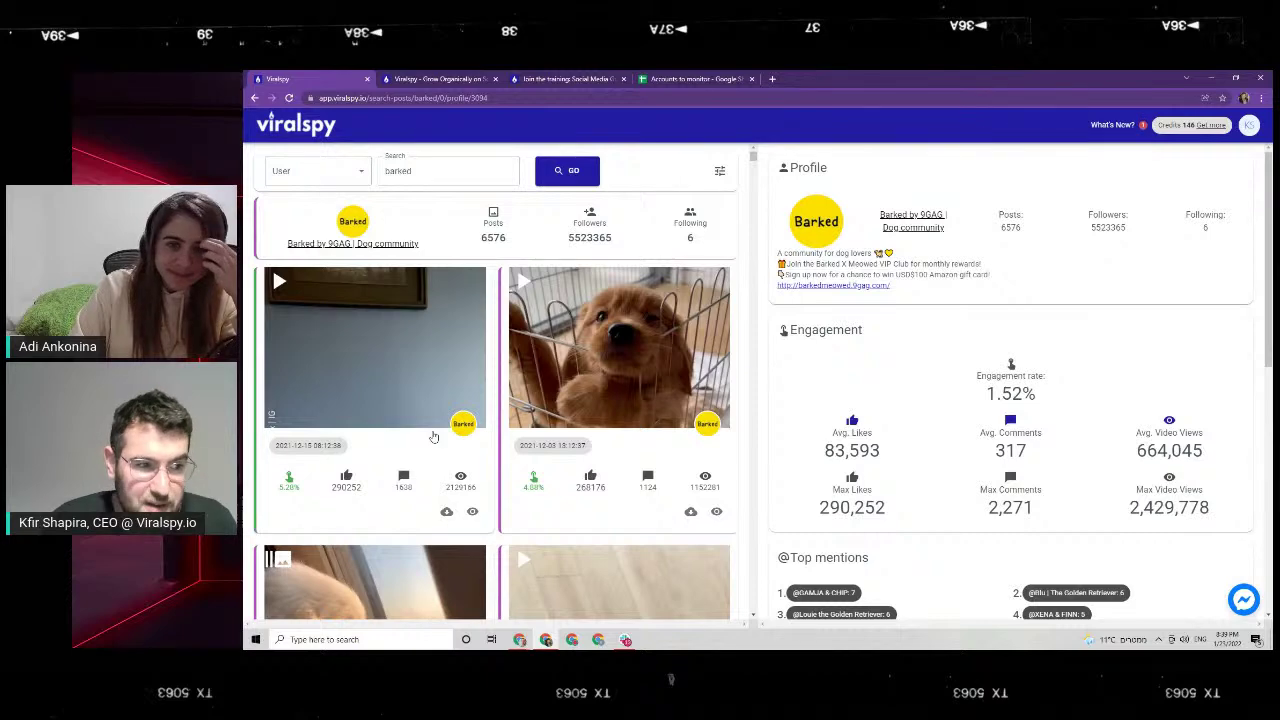
Open the 2021-12-15 post's statistics and compare its likes with the account average and the percentage difference
{"action": "left_click", "coordinate": [392, 395]}
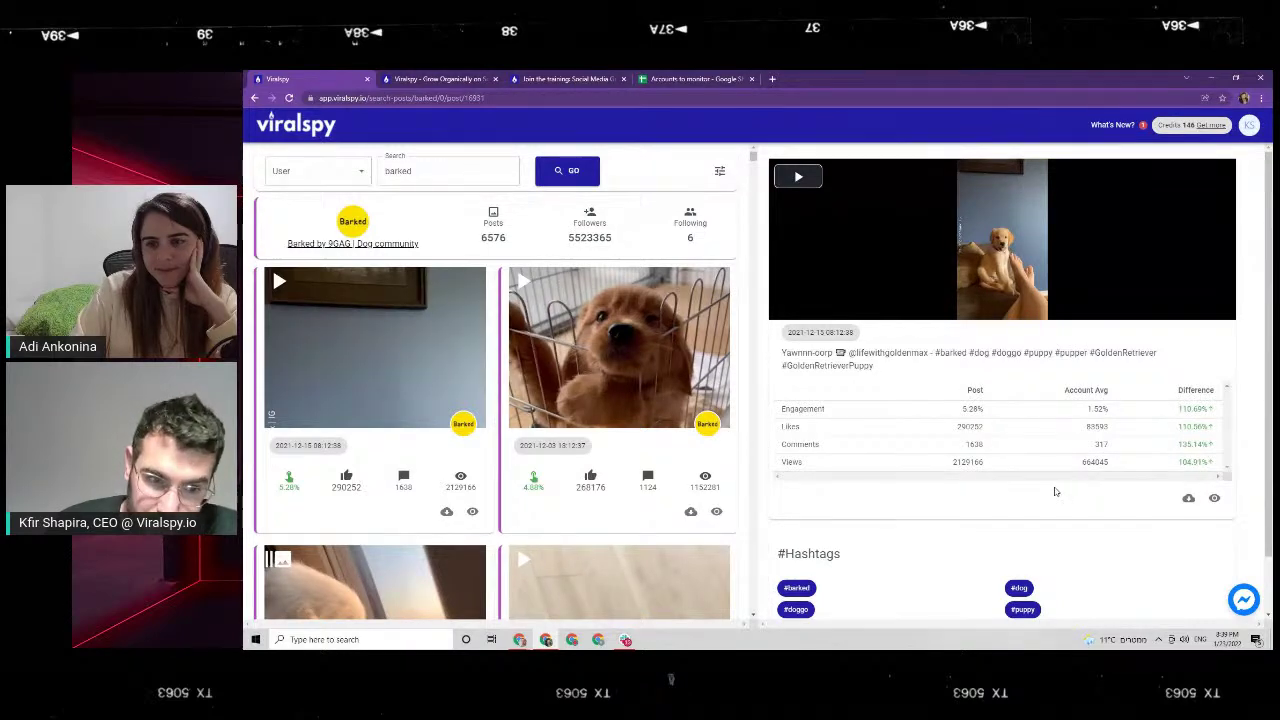
{"action": "left_click_drag", "start_coordinate": [986, 432], "coordinate": [957, 430]}
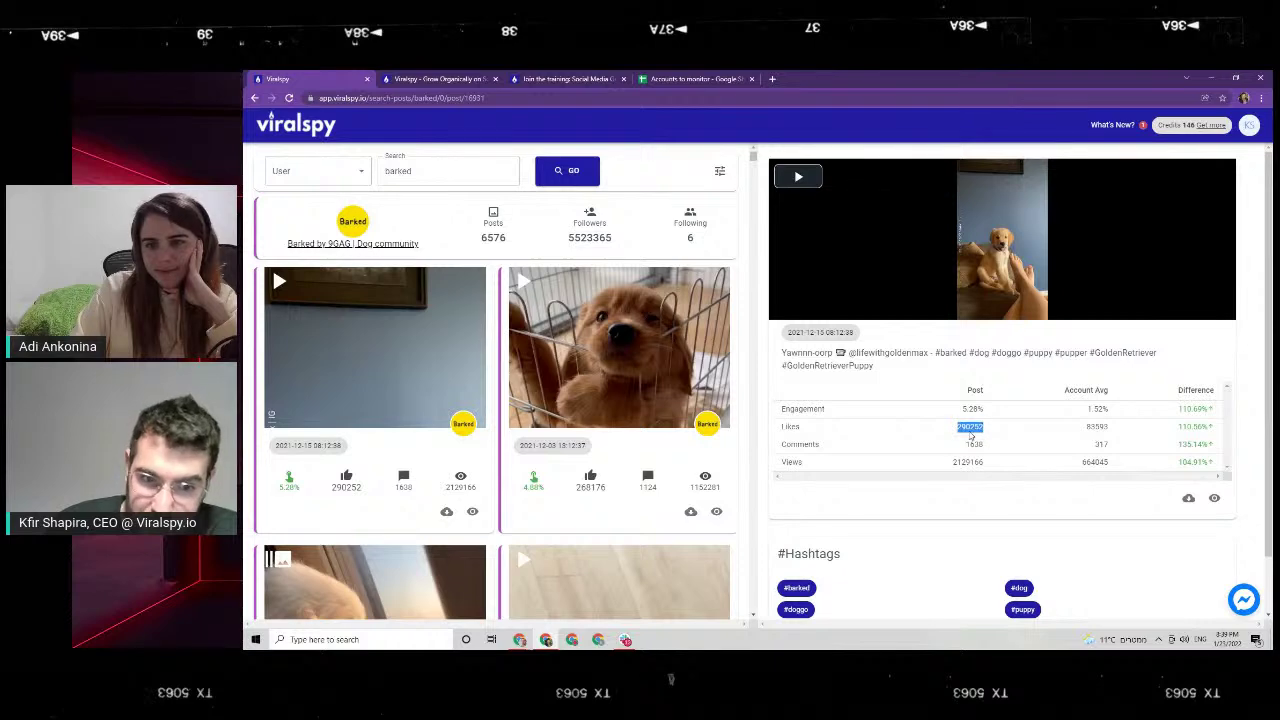
{"action": "left_click_drag", "start_coordinate": [1115, 426], "coordinate": [1080, 427]}
{"action": "left_click_drag", "start_coordinate": [1172, 428], "coordinate": [1210, 430]}
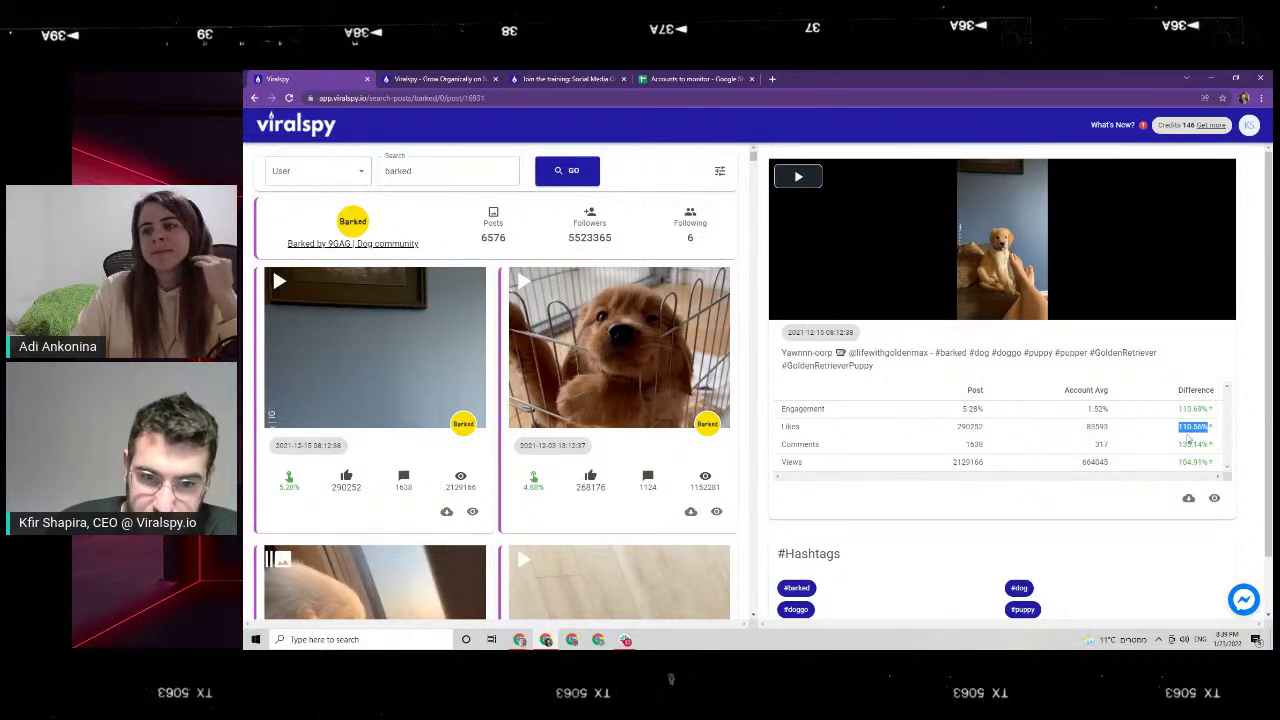
{"action": "left_click", "coordinate": [1188, 437]}
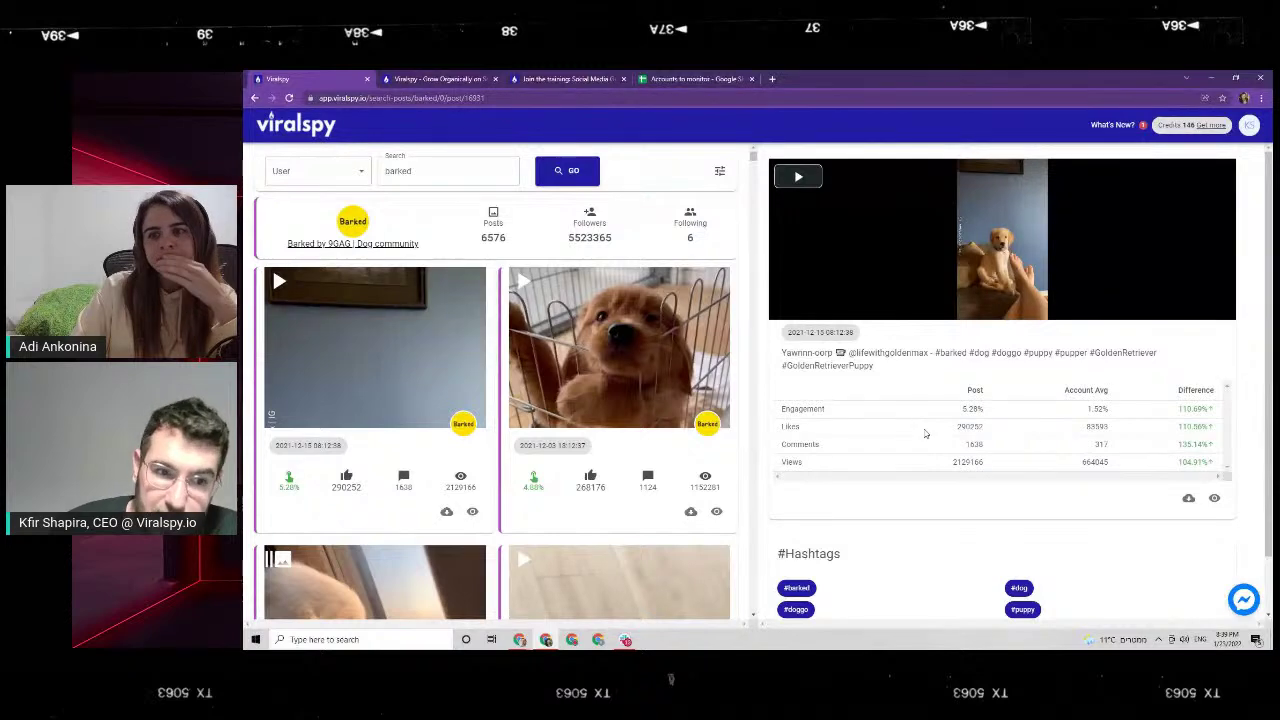
View the 2021-12-15 post on Instagram, and try to download its video from Viralspy
{"action": "left_click", "coordinate": [1214, 498]}
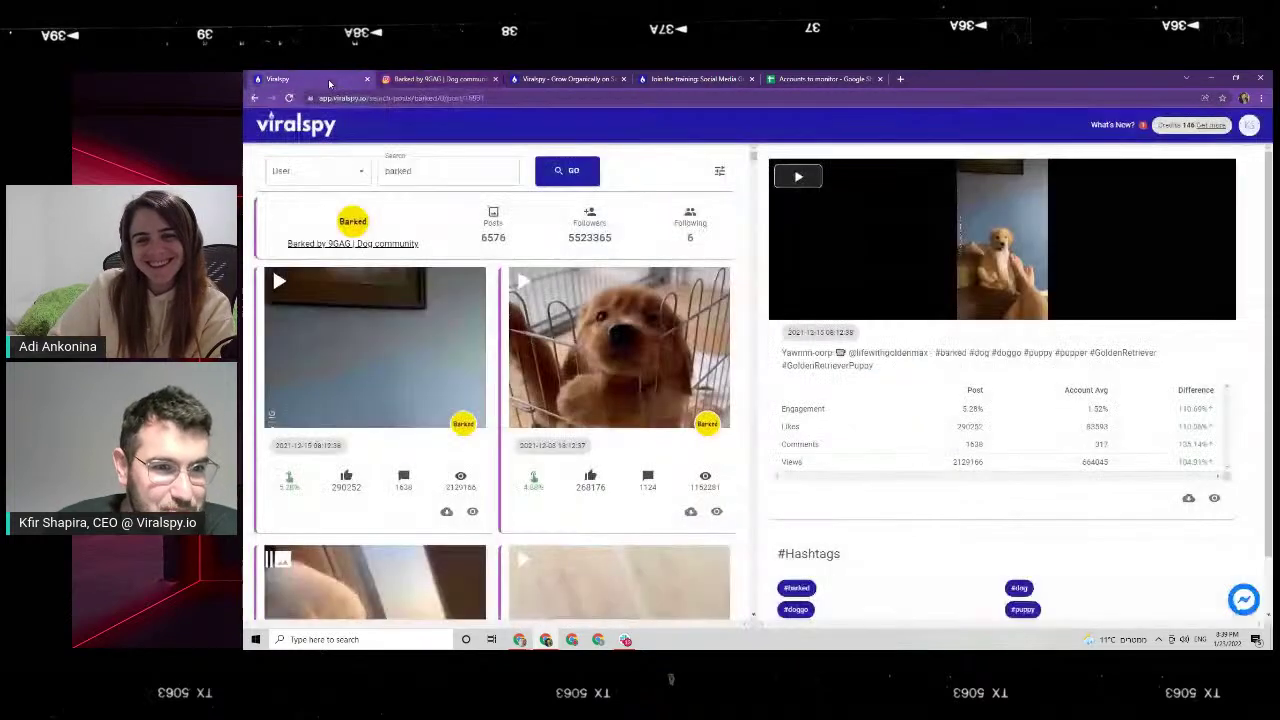
{"action": "left_click", "coordinate": [329, 82]}
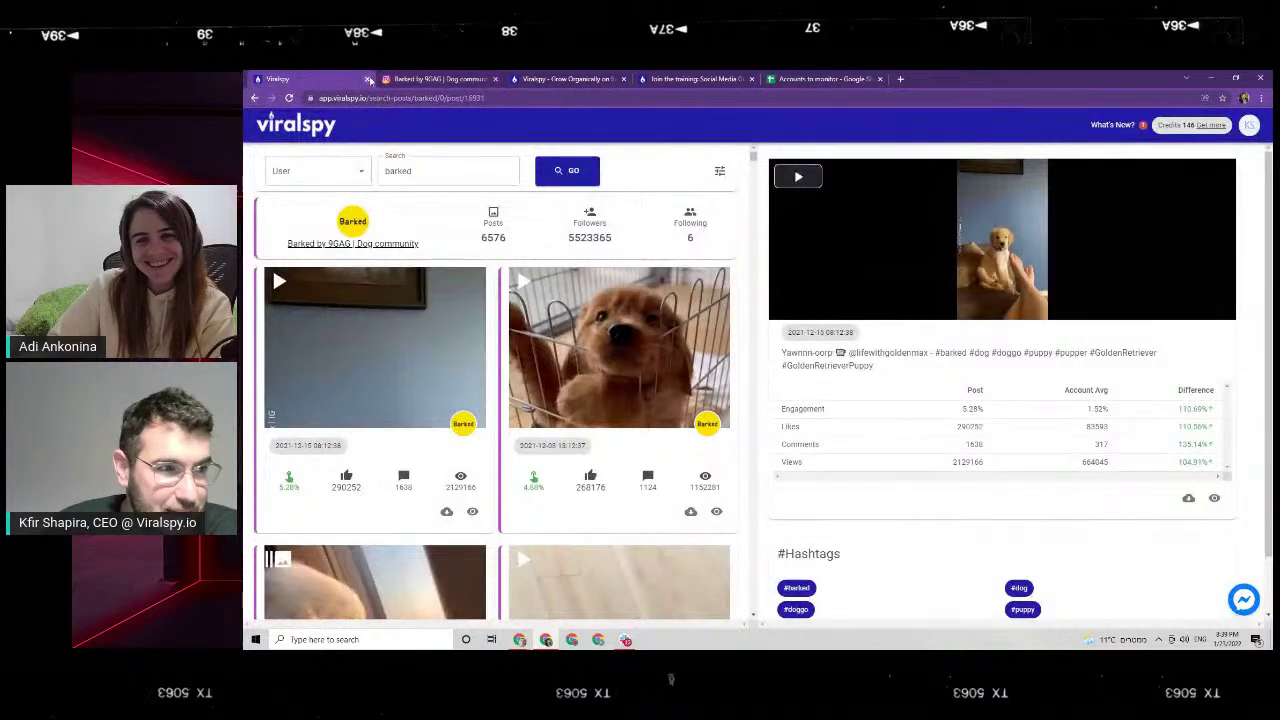
{"action": "left_click", "coordinate": [1188, 498]}
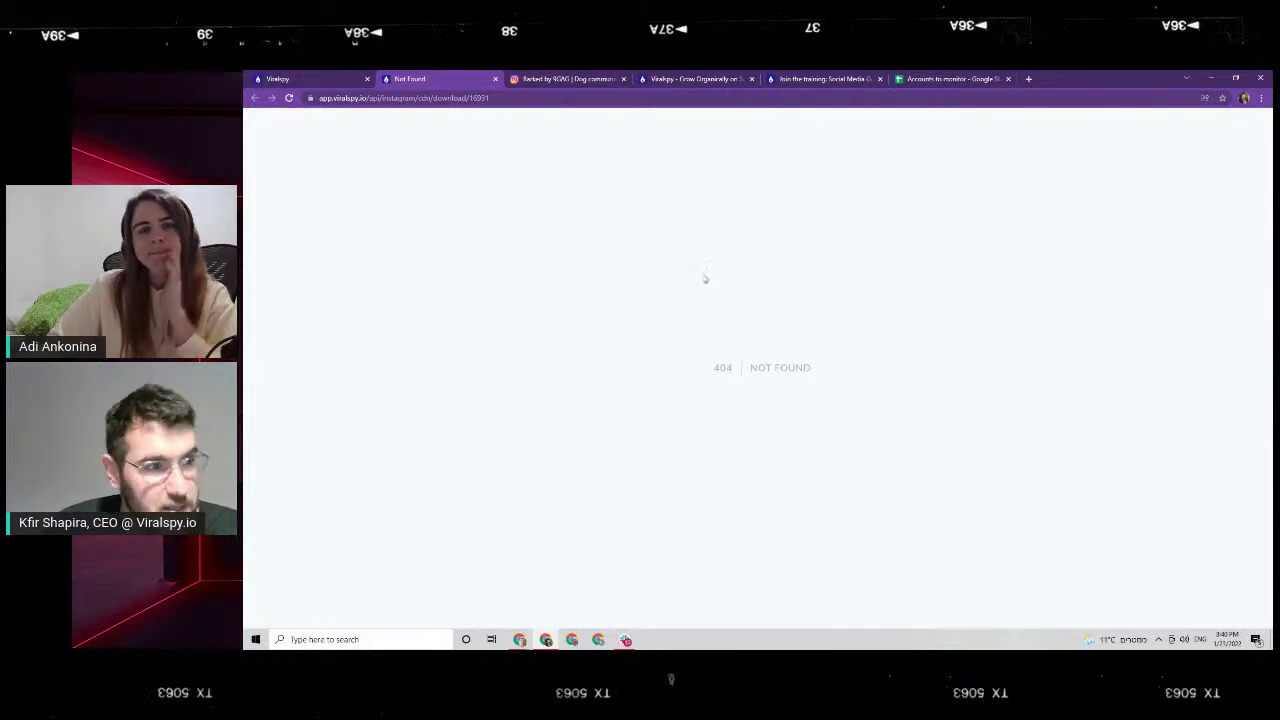
{"action": "left_click", "coordinate": [495, 79]}
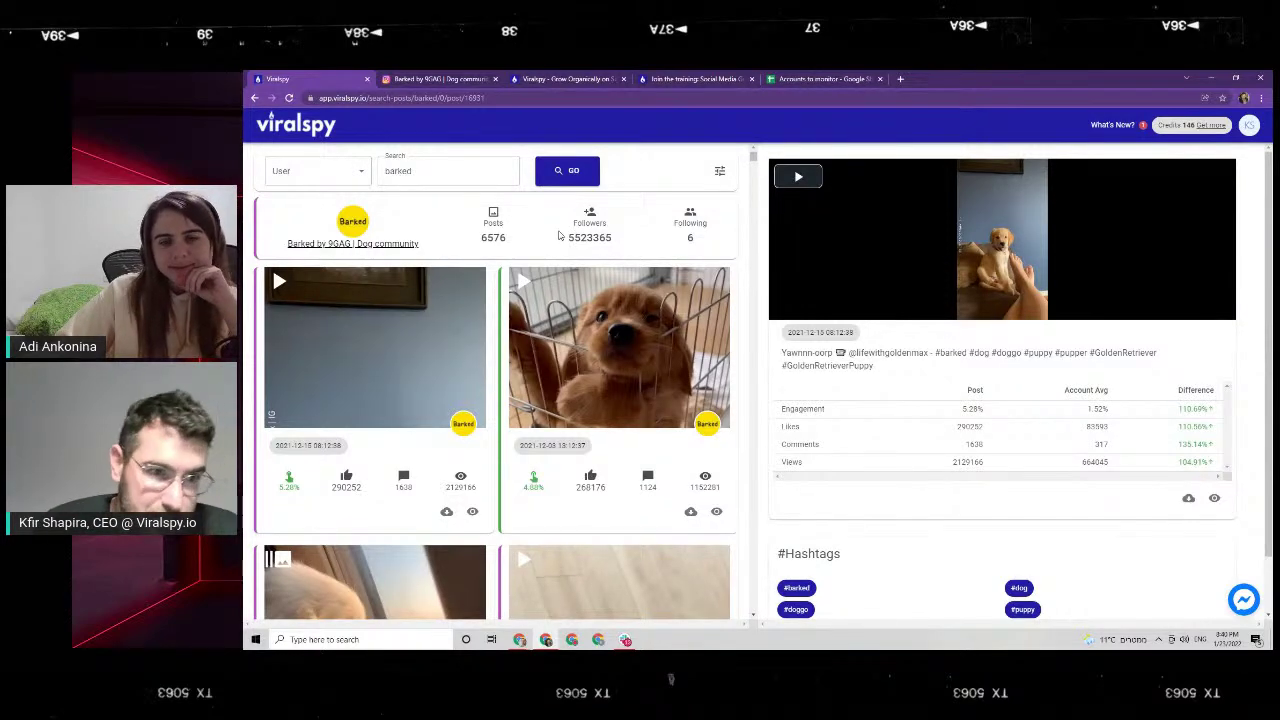
Review the post filter options and apply a filter showing only Barked's posts after January 1st, 2022
{"action": "left_click", "coordinate": [722, 174]}
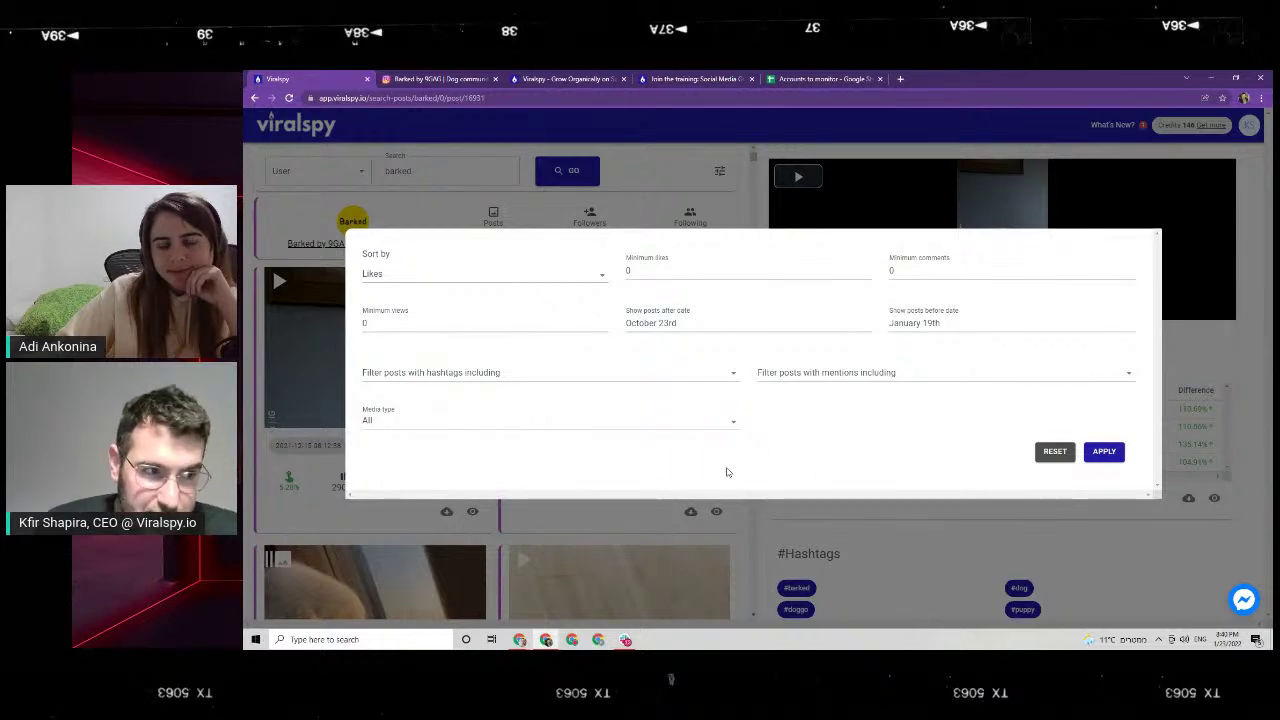
{"action": "left_click", "coordinate": [1117, 558]}
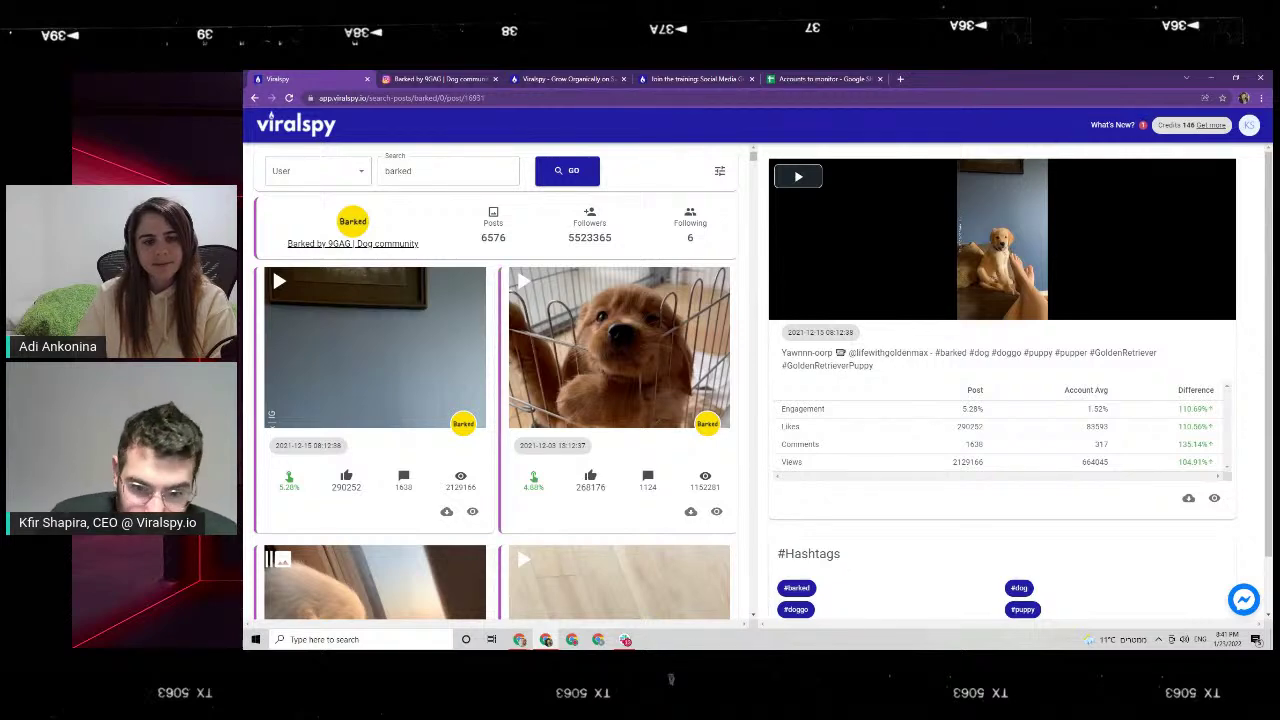
{"action": "left_click", "coordinate": [719, 171]}
{"action": "left_click", "coordinate": [750, 320]}
{"action": "left_click", "coordinate": [827, 315]}
{"action": "left_click", "coordinate": [827, 315]}
{"action": "left_click", "coordinate": [835, 314]}
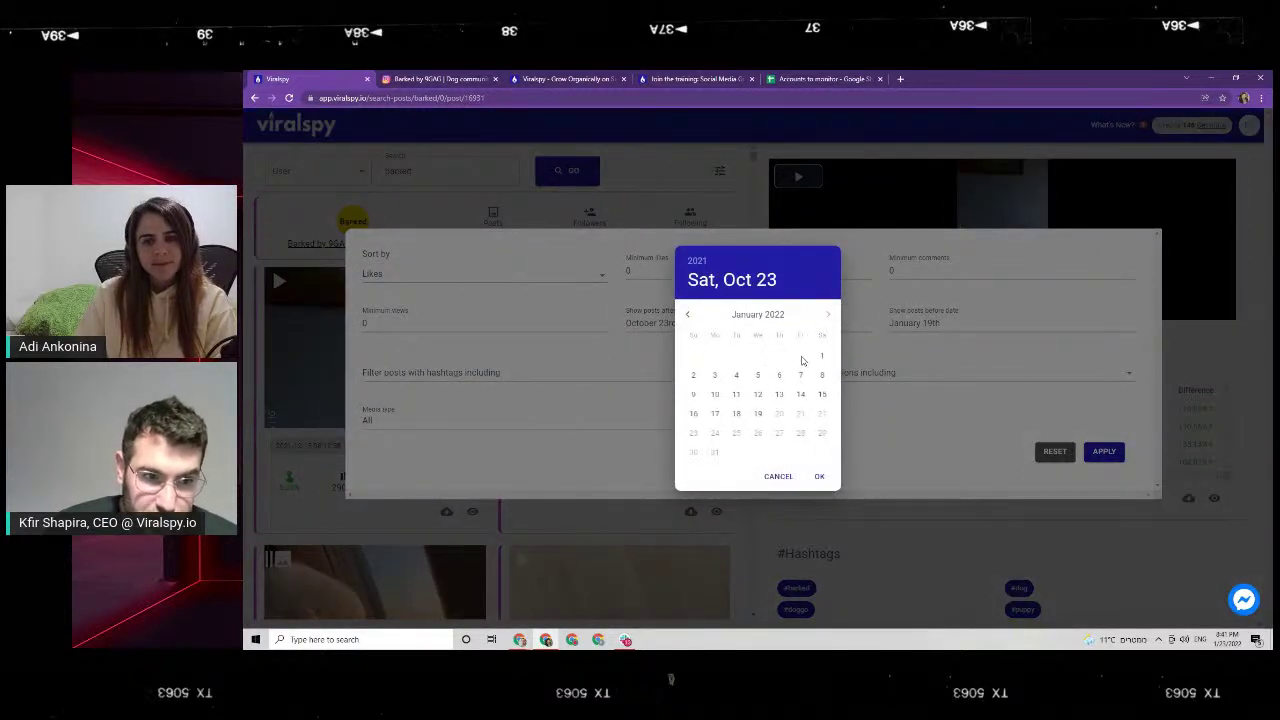
{"action": "left_click", "coordinate": [822, 355]}
{"action": "right_click", "coordinate": [822, 355]}
{"action": "left_click", "coordinate": [815, 478]}
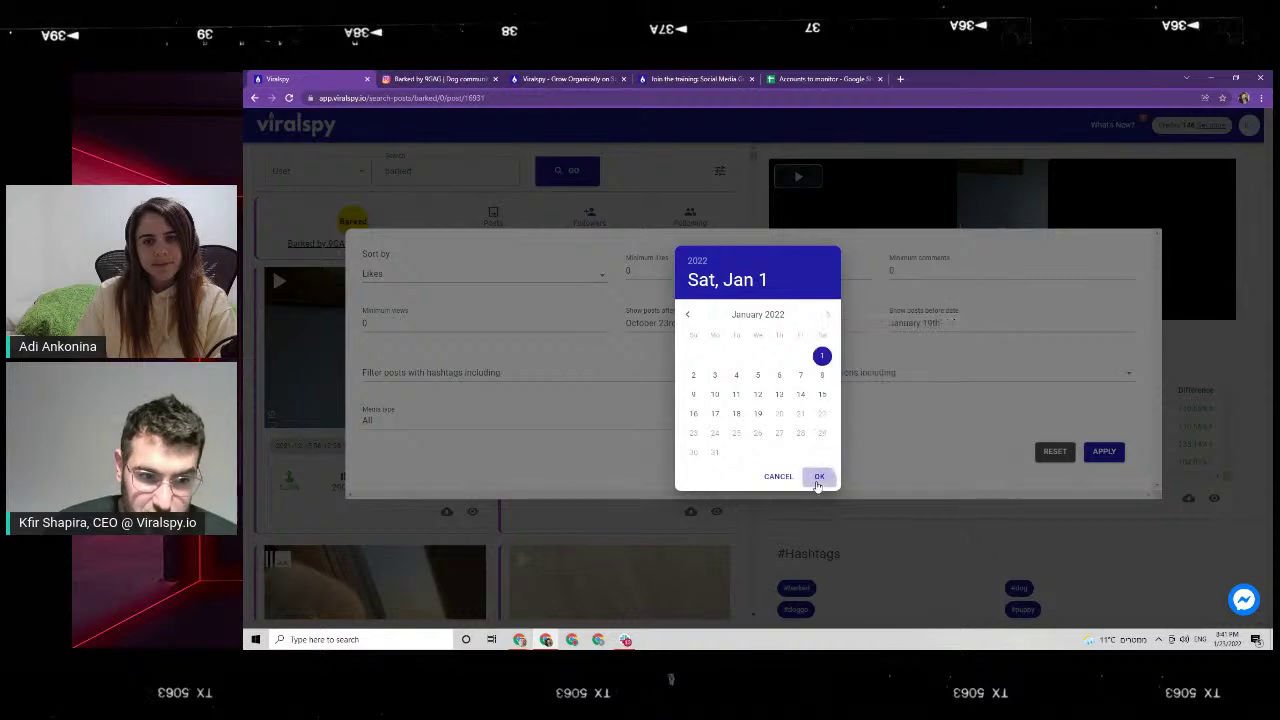
{"action": "left_click", "coordinate": [819, 476]}
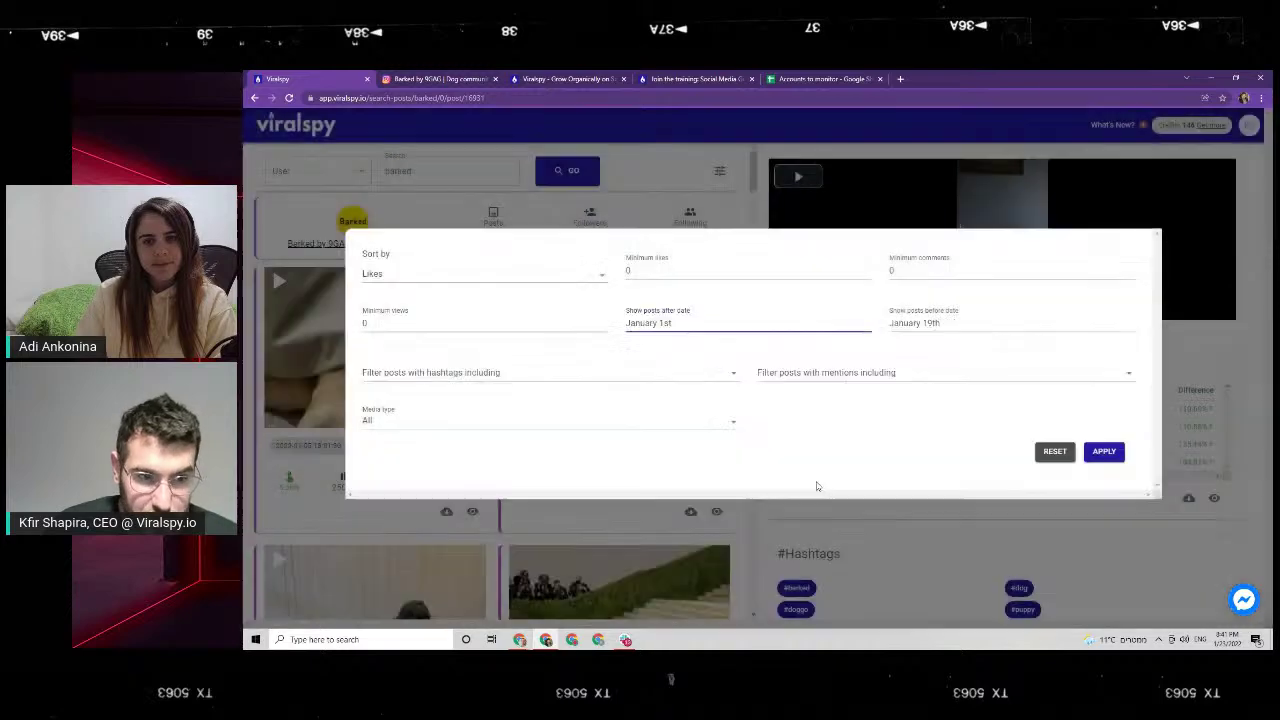
{"action": "left_click", "coordinate": [1104, 451]}
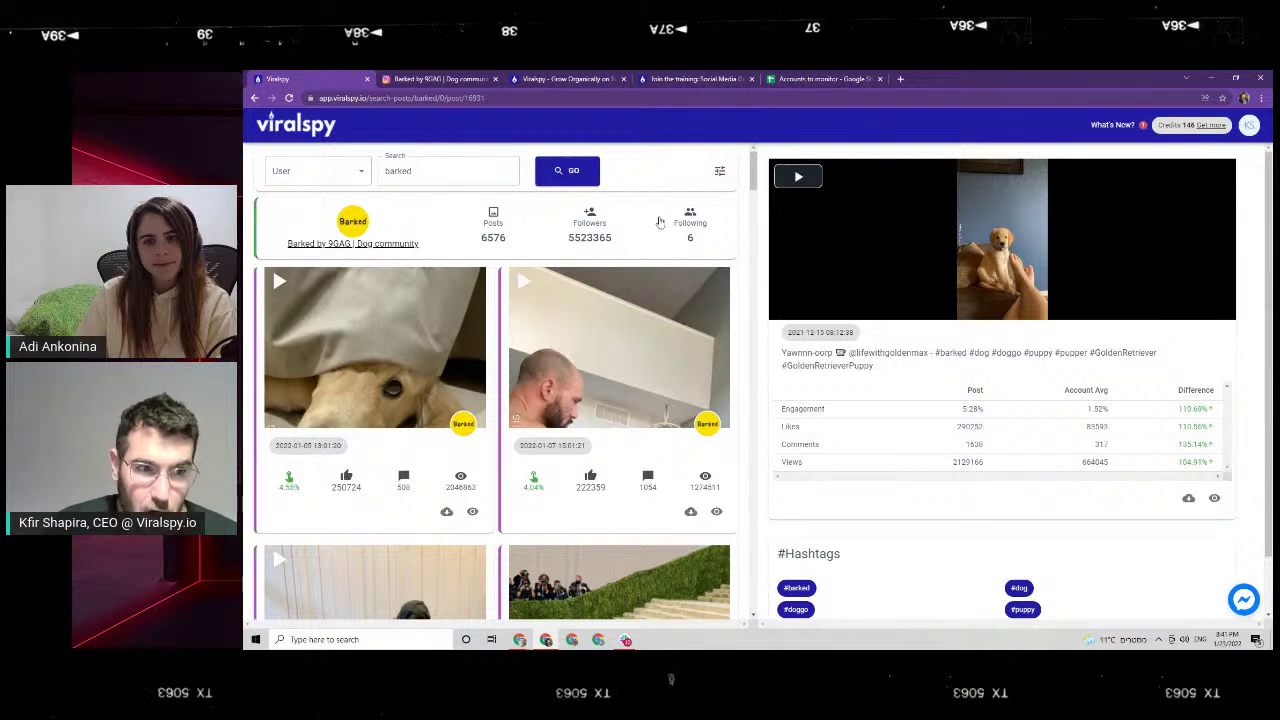
Set the post filter's start date to October 23rd, 2021
{"action": "left_click", "coordinate": [720, 172]}
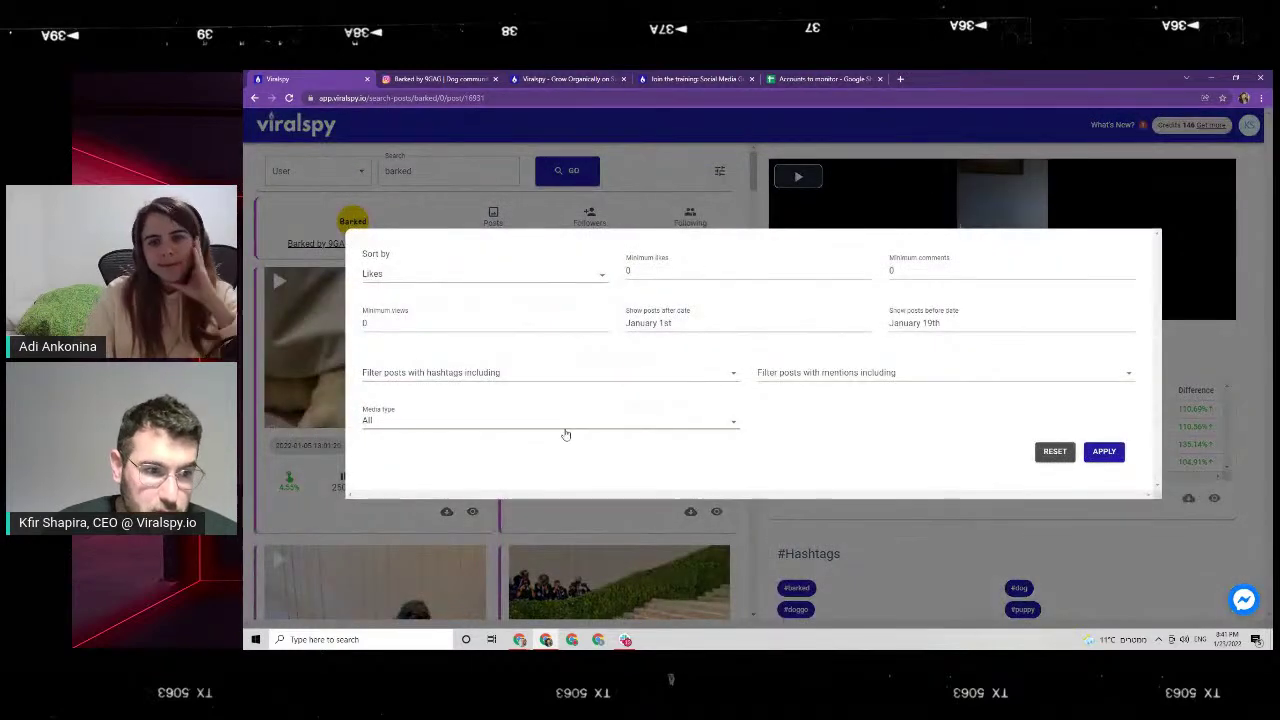
{"action": "left_click", "coordinate": [747, 325]}
{"action": "left_click", "coordinate": [689, 316]}
{"action": "left_click", "coordinate": [689, 316]}
{"action": "left_click", "coordinate": [821, 413]}
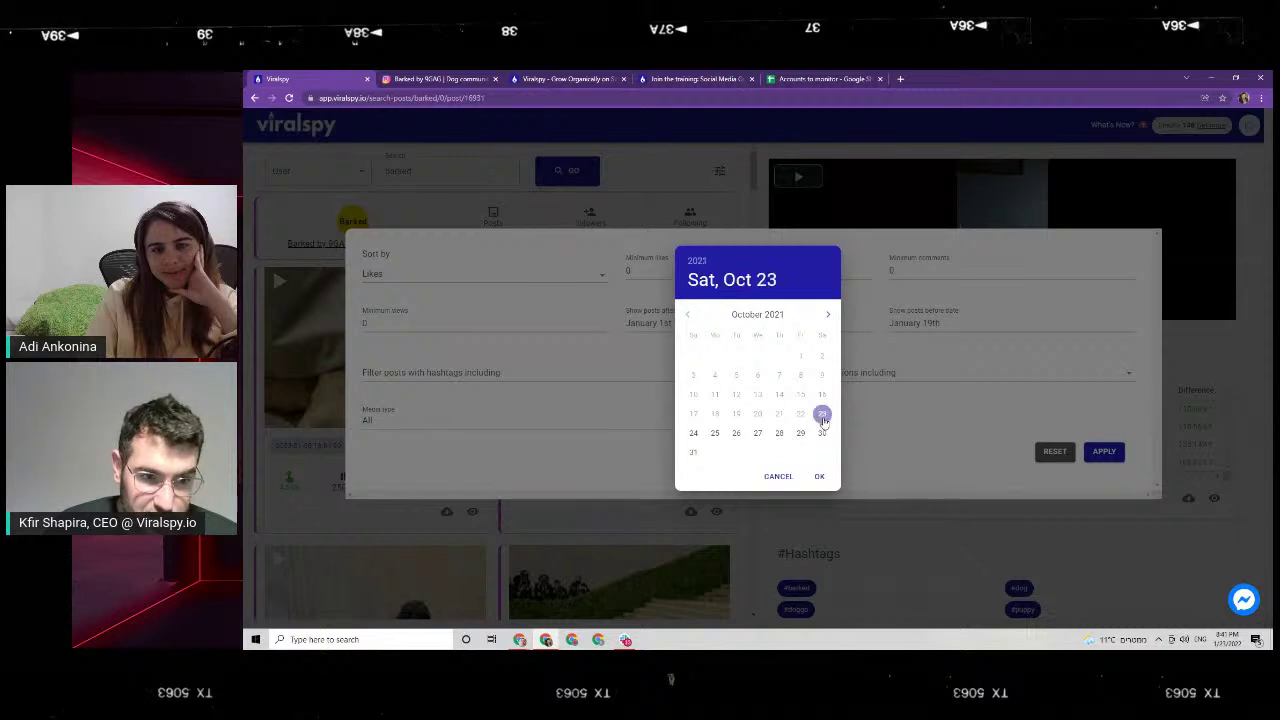
{"action": "left_click", "coordinate": [822, 480]}
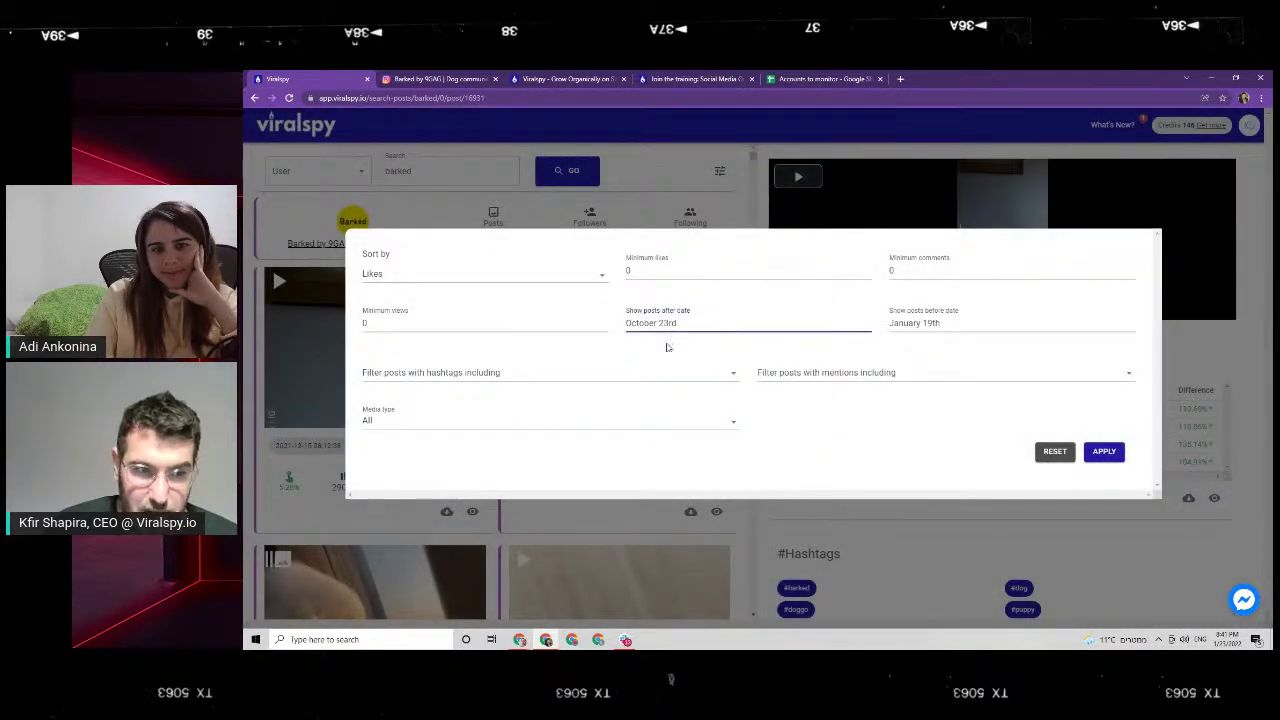
Filter Barked's posts to the Carousel media type, and open the 2021-11-17 post at its third image
{"action": "left_click", "coordinate": [665, 420]}
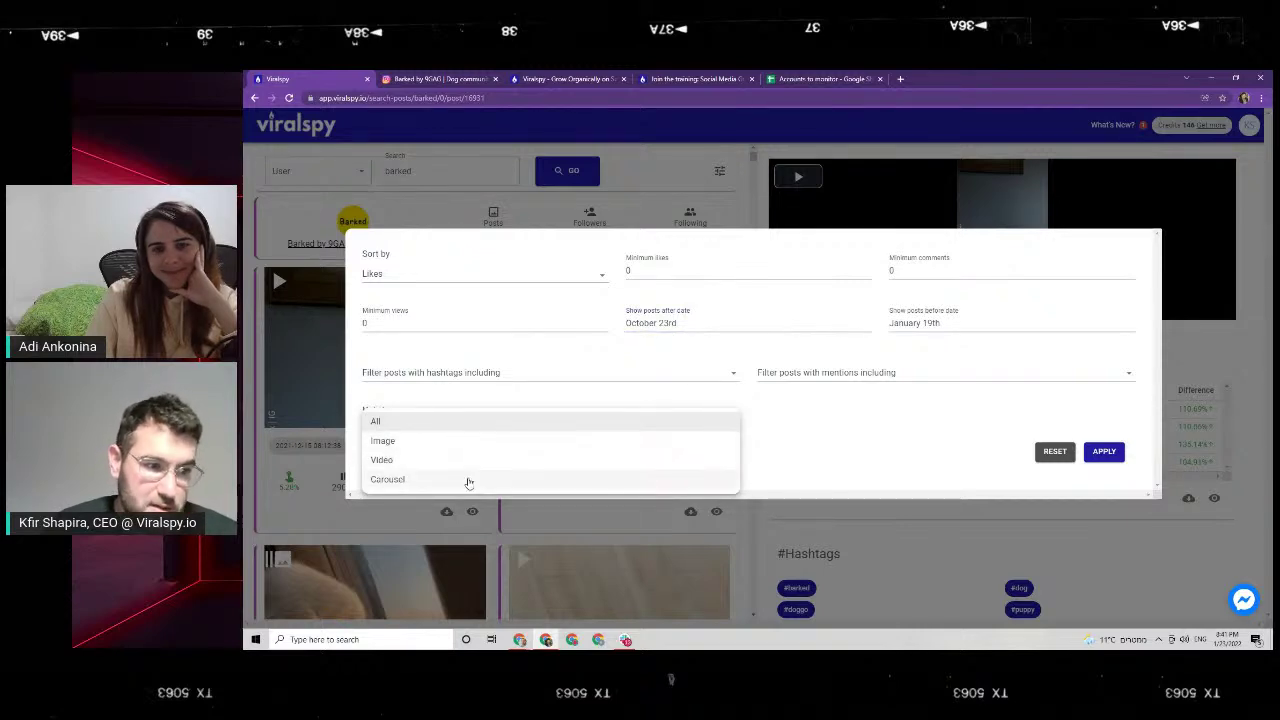
{"action": "left_click", "coordinate": [468, 481]}
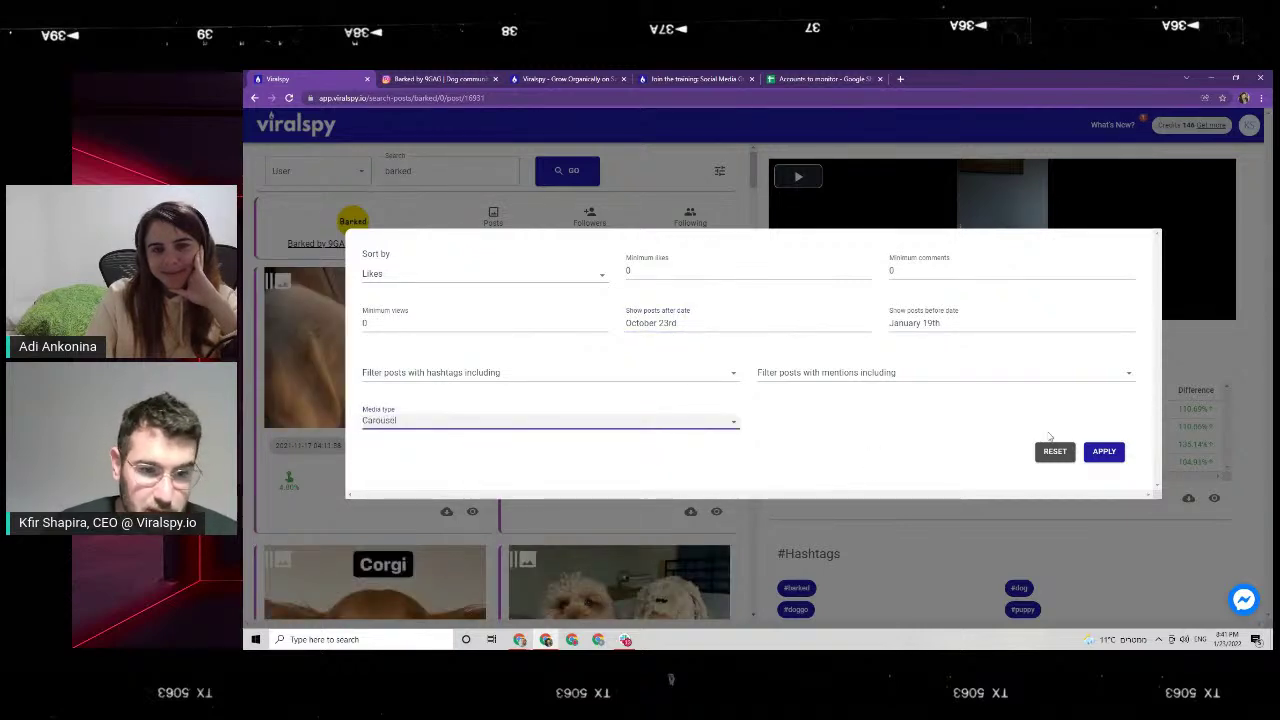
{"action": "left_click", "coordinate": [1104, 451]}
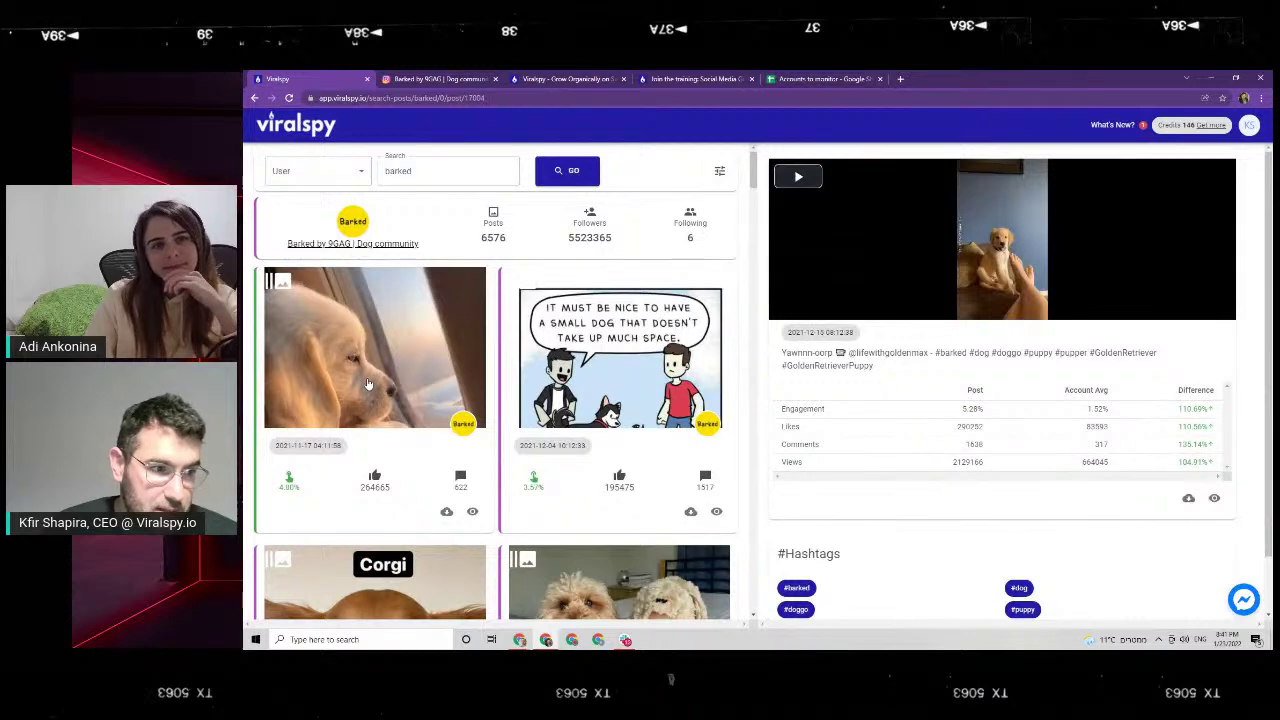
{"action": "left_click", "coordinate": [368, 383]}
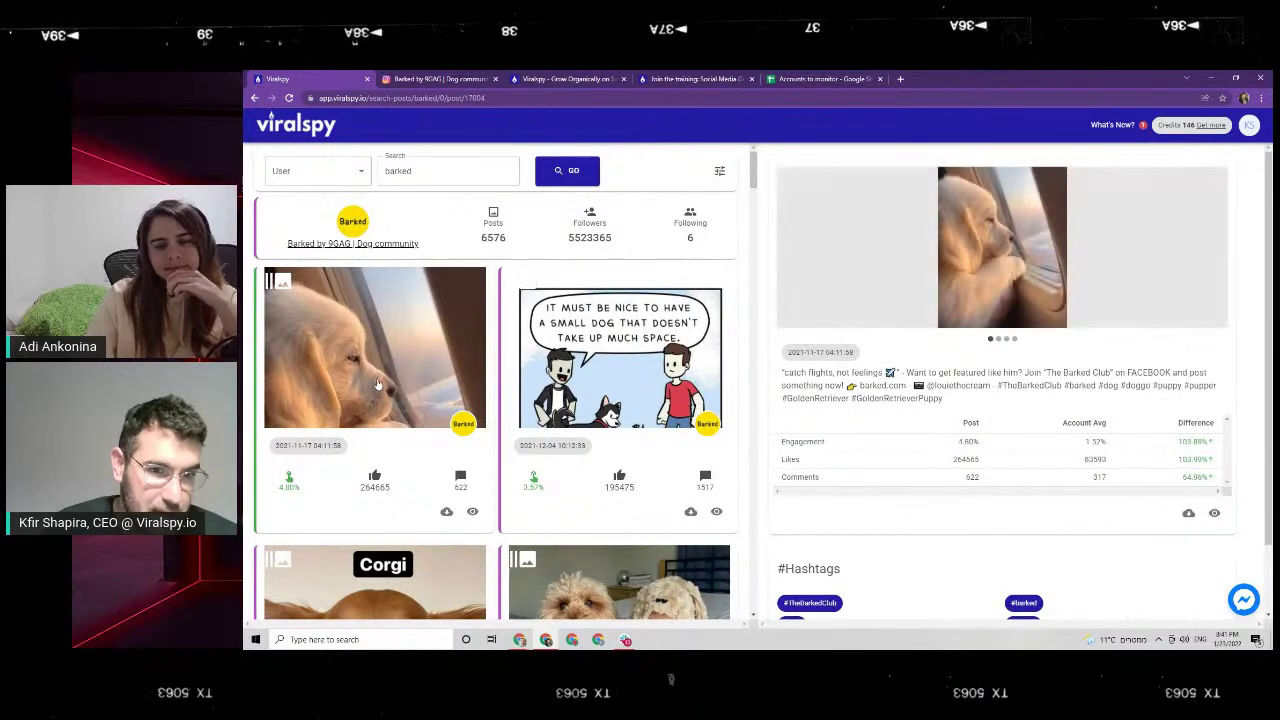
{"action": "left_click", "coordinate": [1006, 341]}
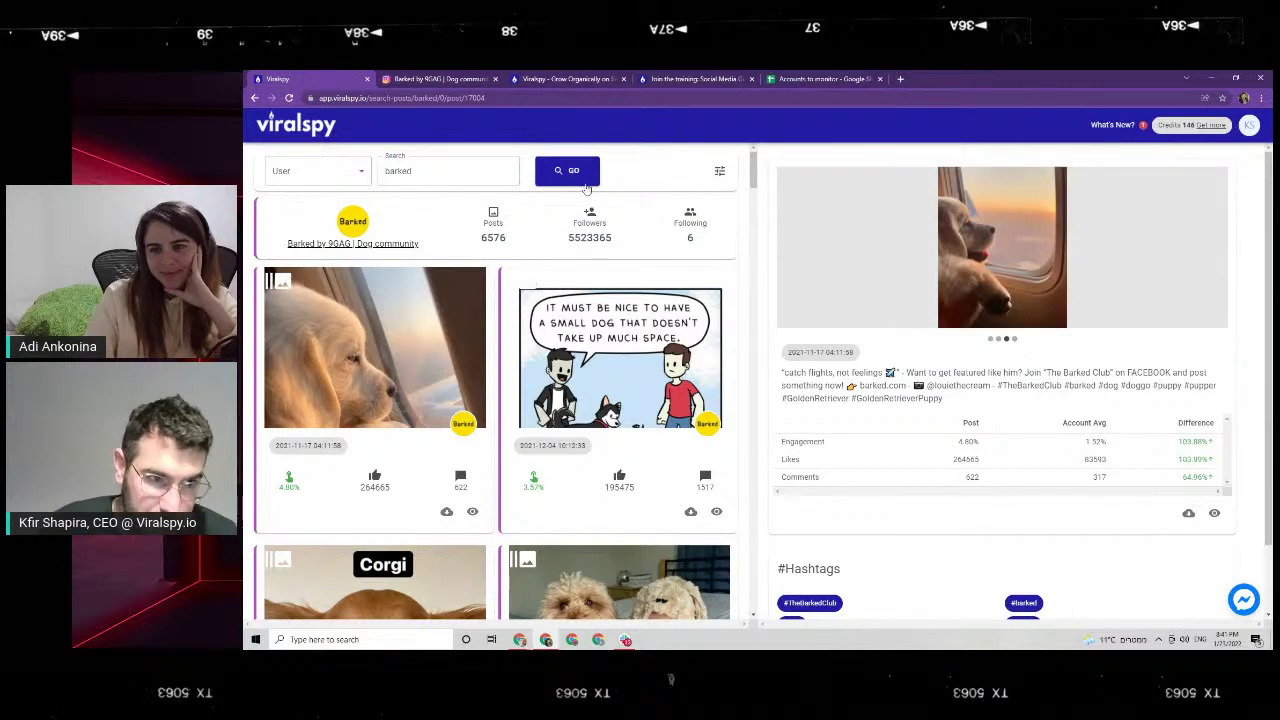
Review the hashtag and mention options available in the post filter for Barked, and close the filter without applying changes
{"action": "left_click", "coordinate": [719, 171]}
{"action": "left_click", "coordinate": [666, 376]}
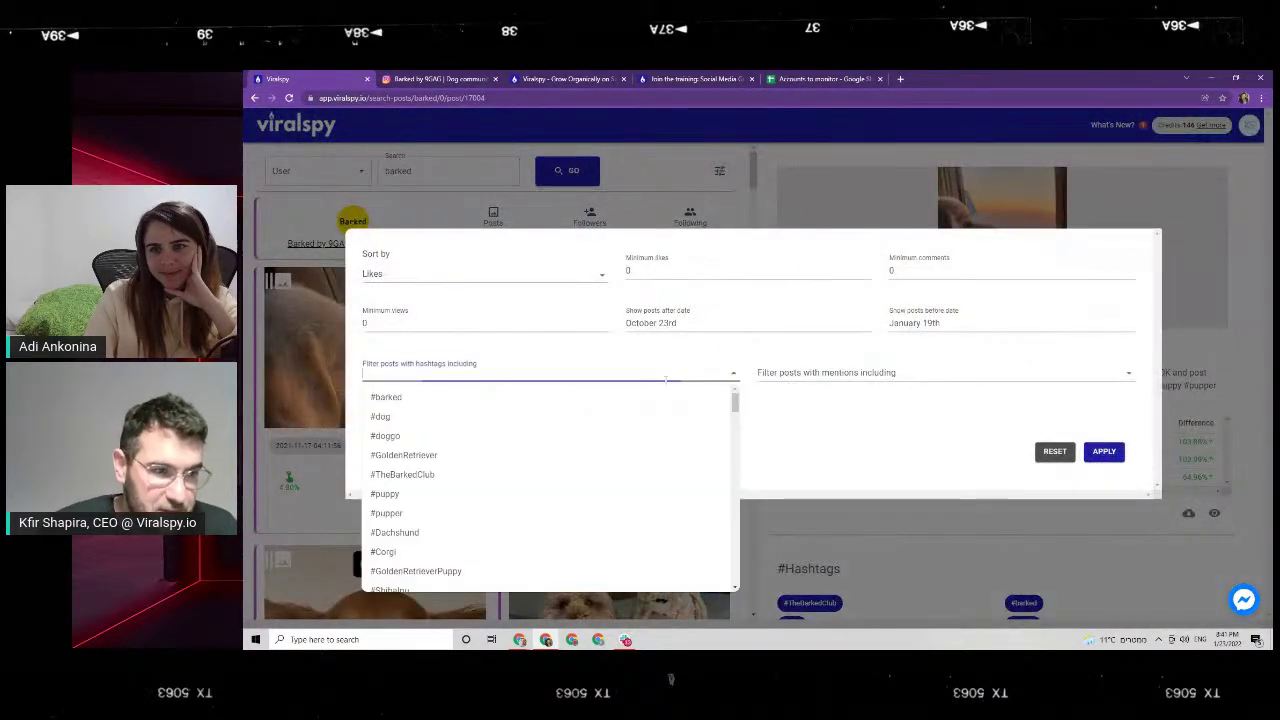
{"action": "scroll", "coordinate": [536, 508], "scroll_direction": "down", "scroll_amount": 8}
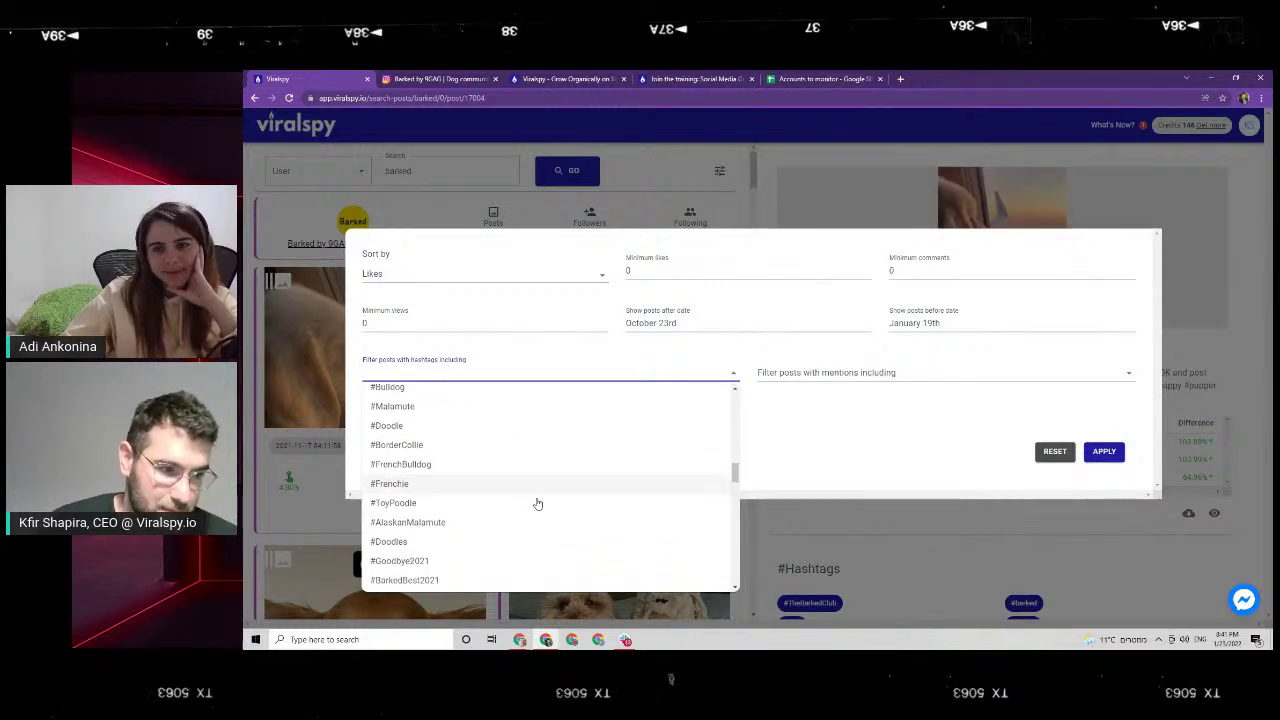
{"action": "scroll", "coordinate": [536, 503], "scroll_direction": "down", "scroll_amount": 8}
{"action": "scroll", "coordinate": [536, 503], "scroll_direction": "up", "scroll_amount": 15}
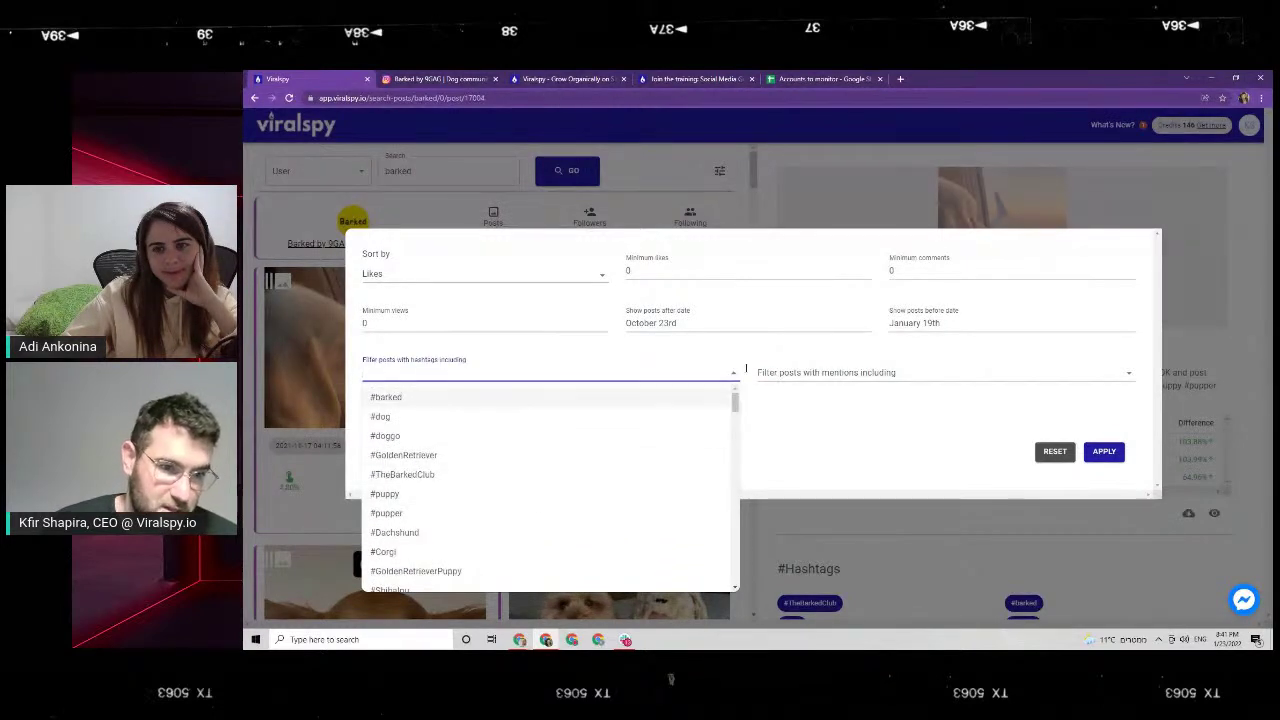
{"action": "left_click", "coordinate": [880, 372]}
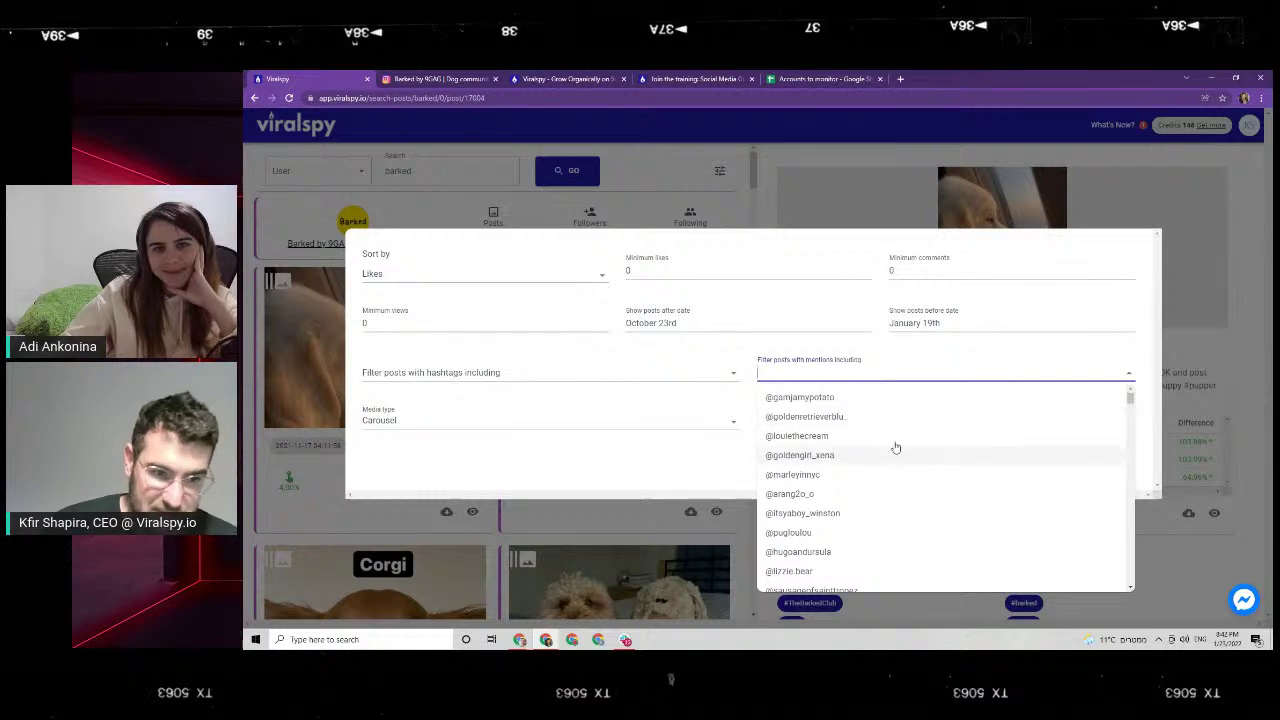
{"action": "right_click", "coordinate": [908, 495]}
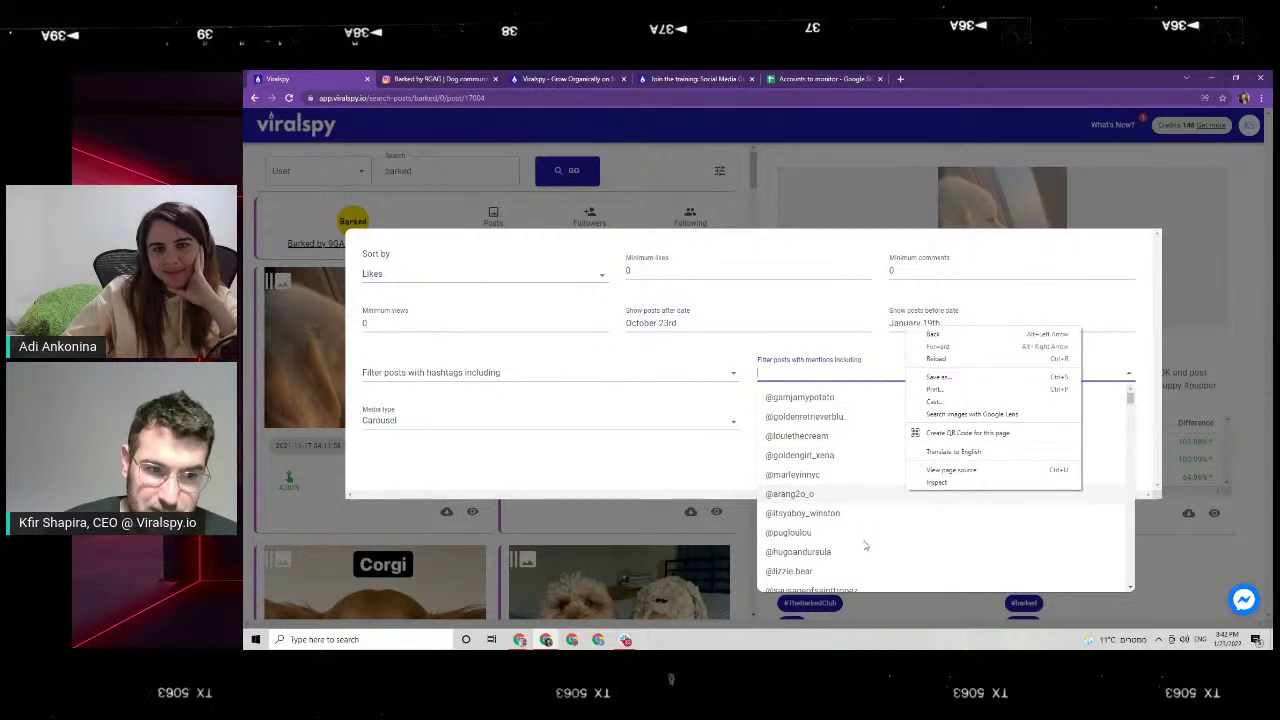
{"action": "left_click", "coordinate": [900, 366]}
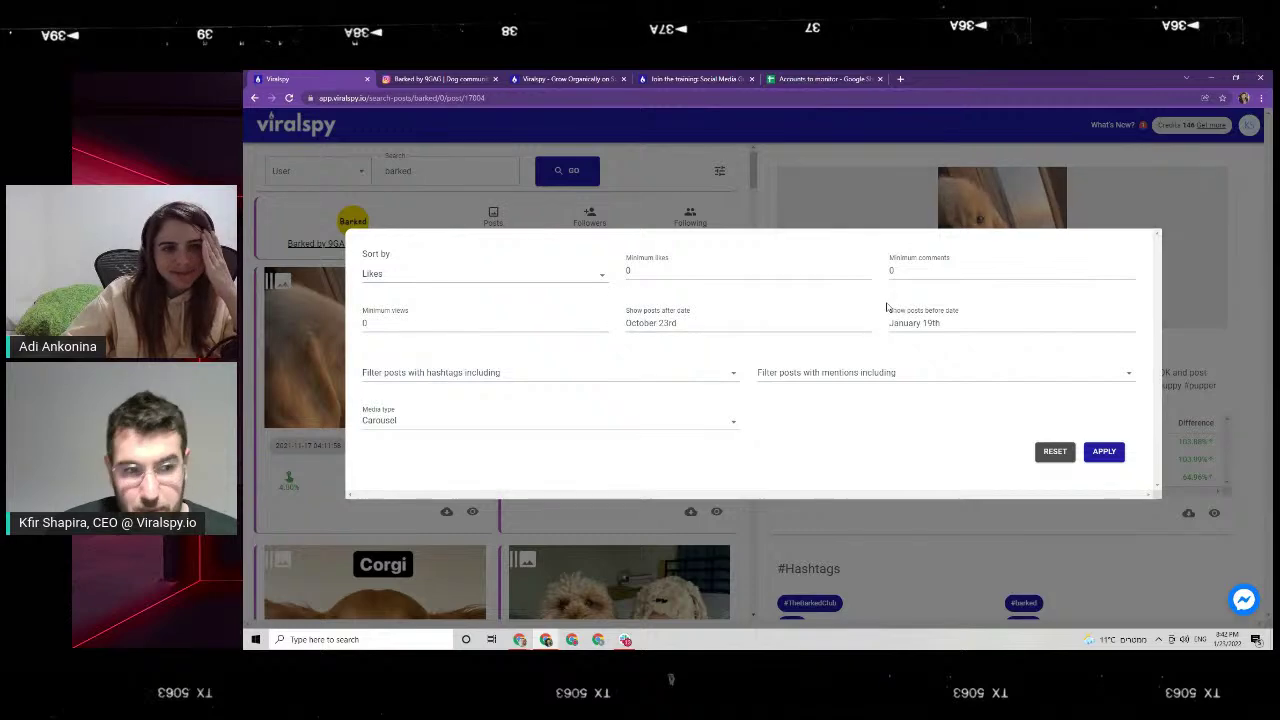
{"action": "key", "text": "Escape"}
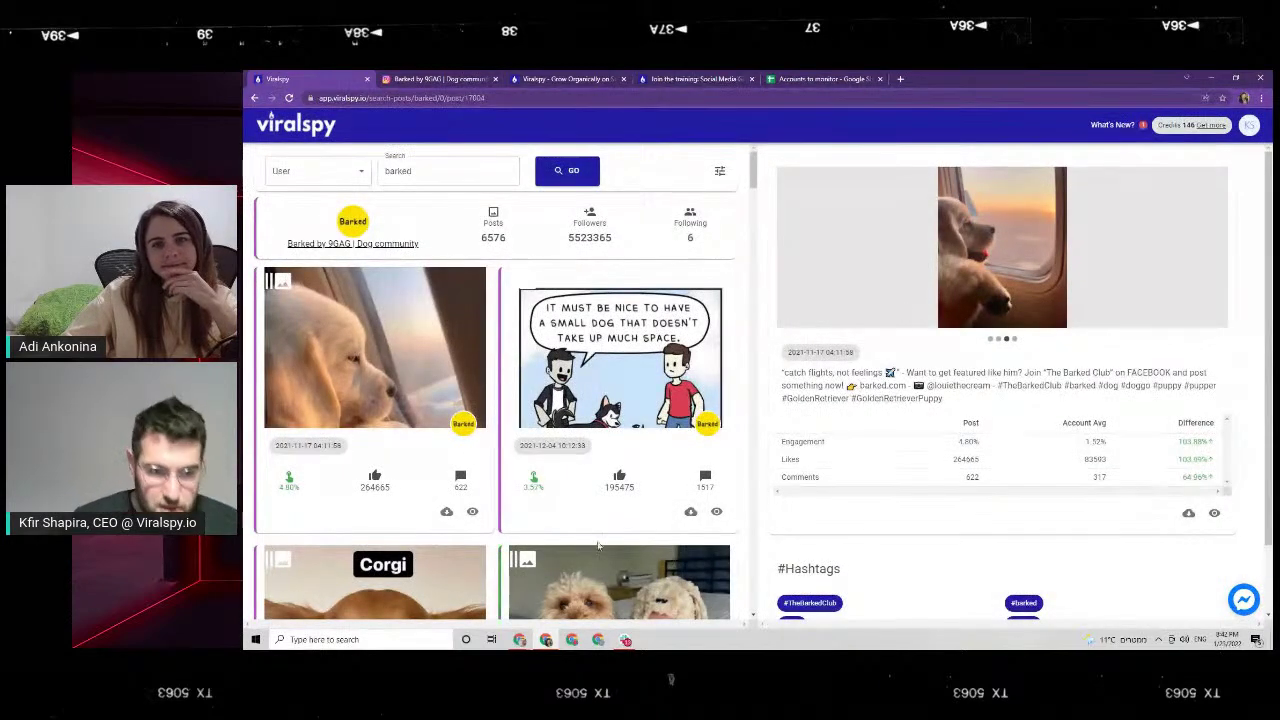
{"action": "right_click", "coordinate": [844, 391]}
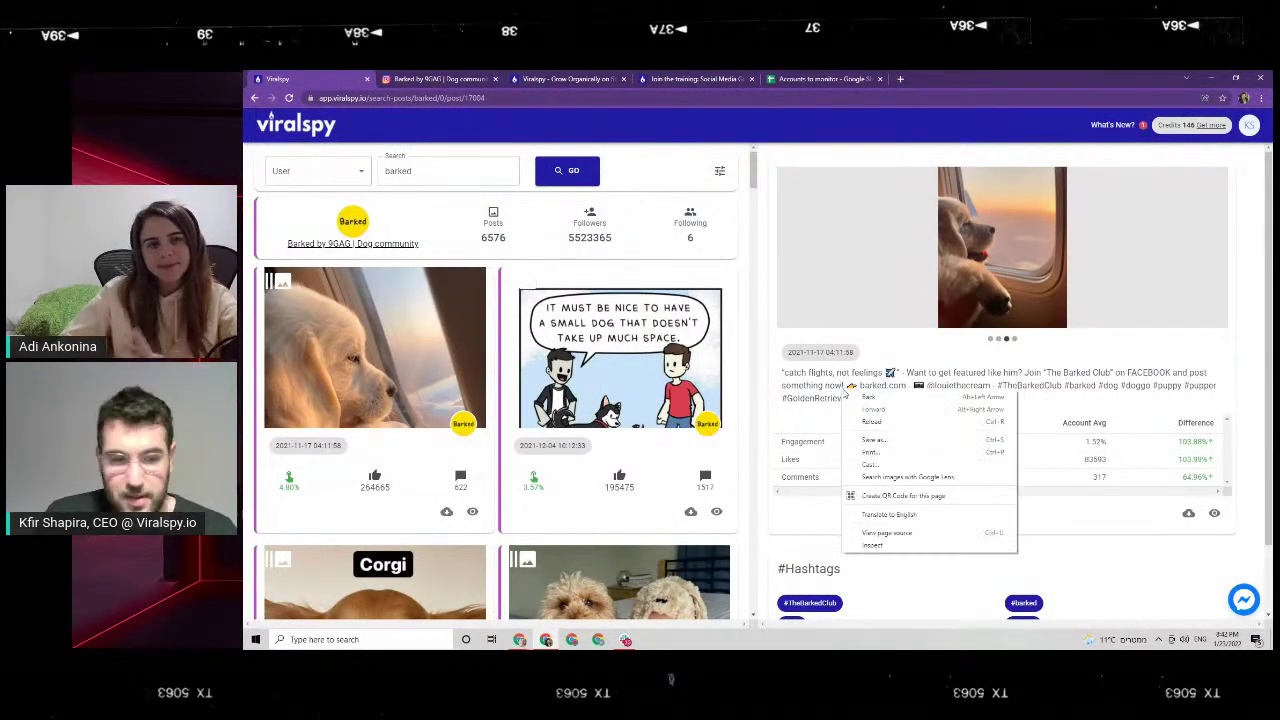
{"action": "left_click", "coordinate": [801, 430]}
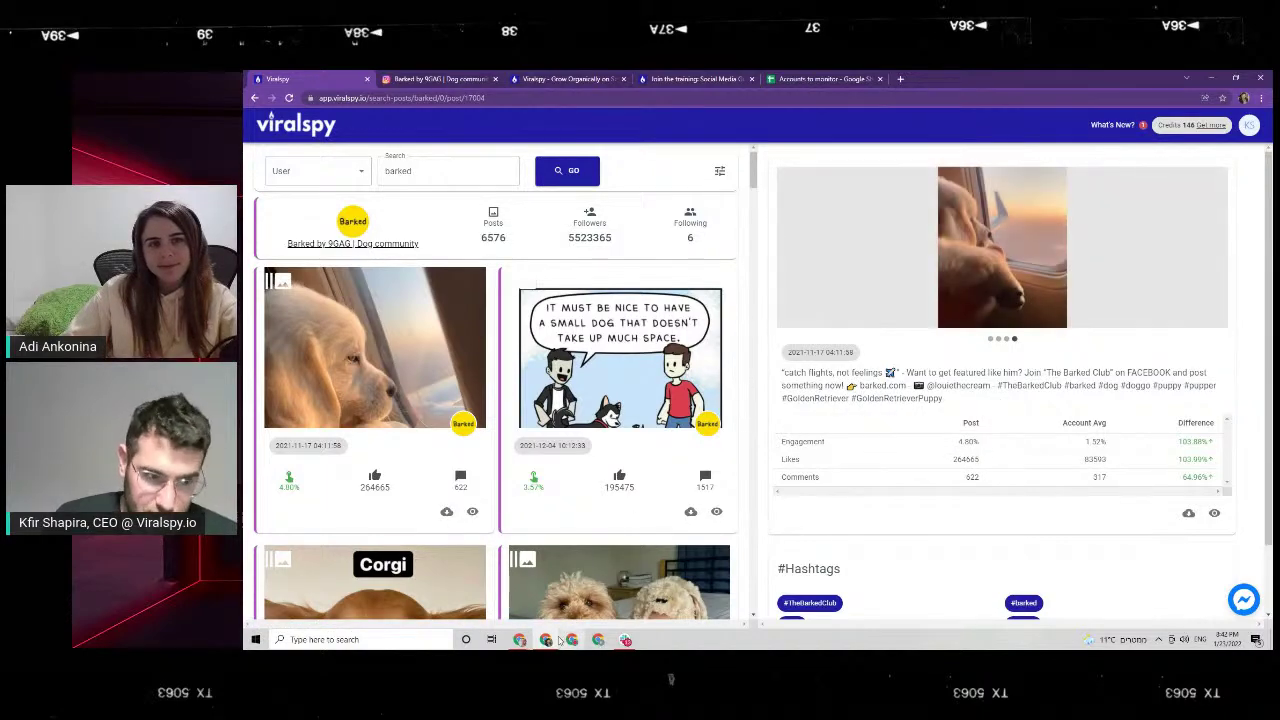
Switch to the Instagram growth content strategy presentation's audience window and show its "Step 2: Collect data" slide in full screen
{"action": "mouse_move", "coordinate": [546, 638]}
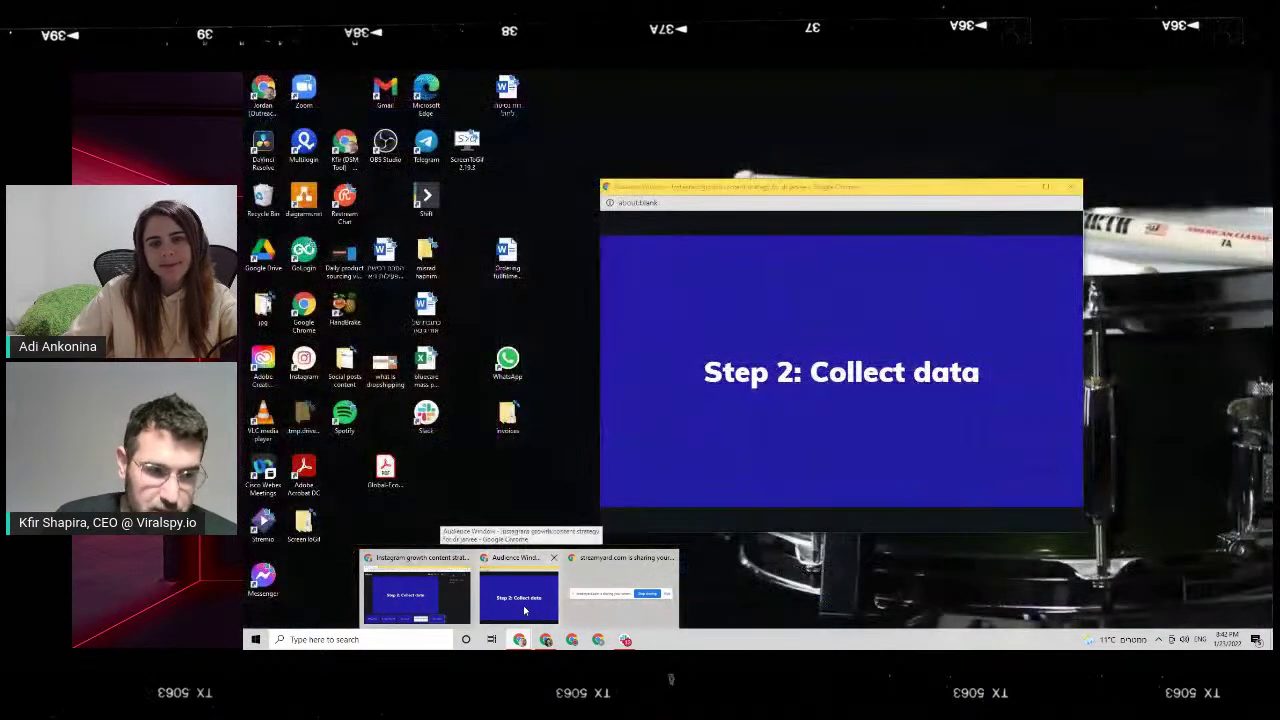
{"action": "left_click", "coordinate": [524, 608]}
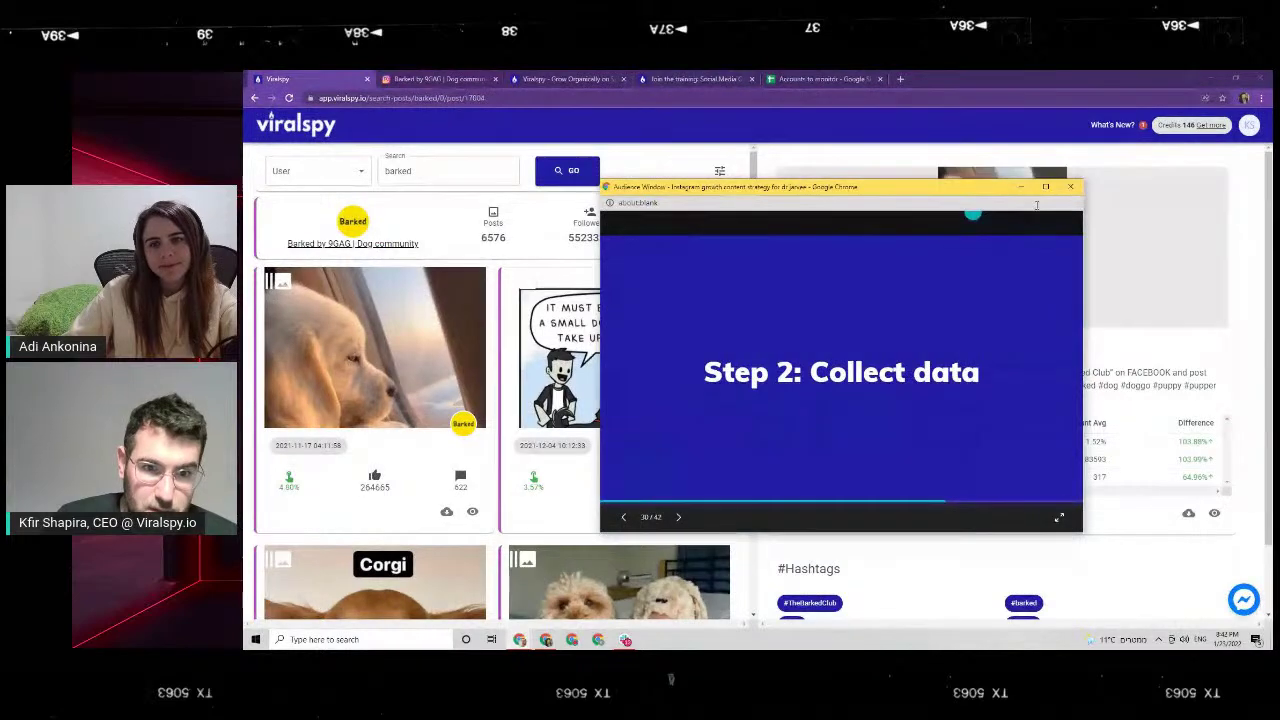
{"action": "right_click", "coordinate": [946, 286]}
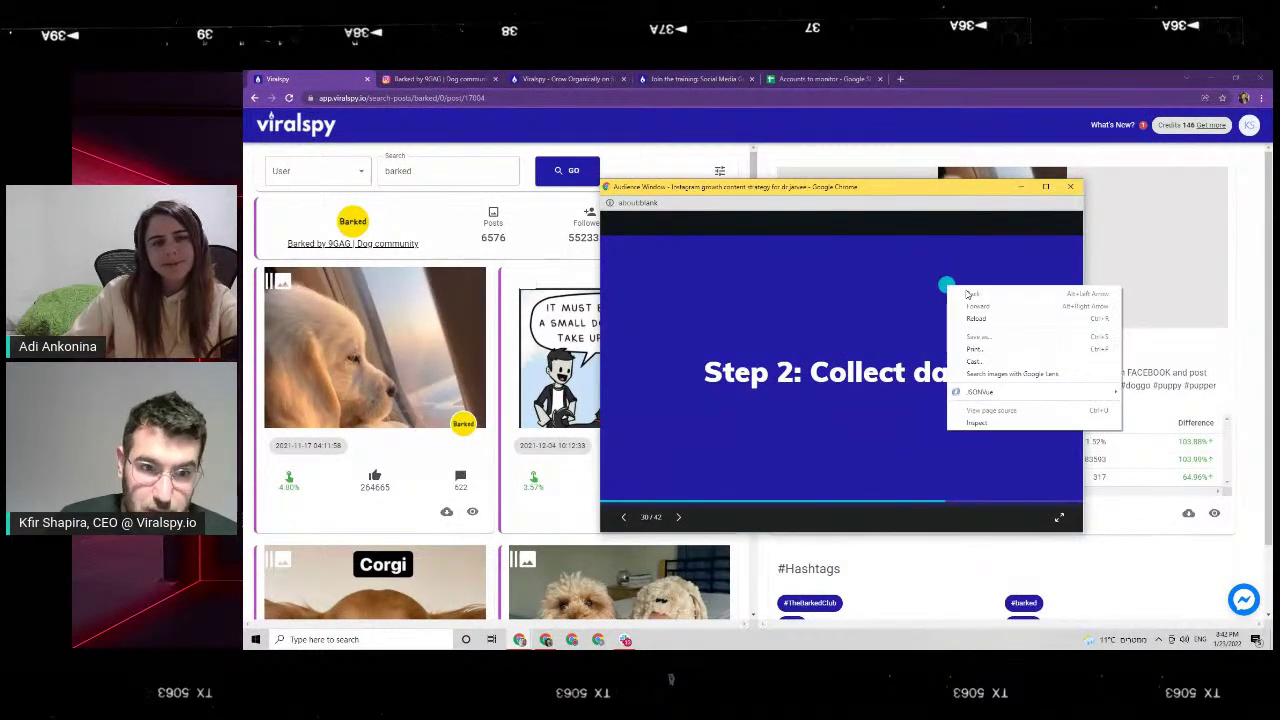
{"action": "left_click", "coordinate": [970, 201]}
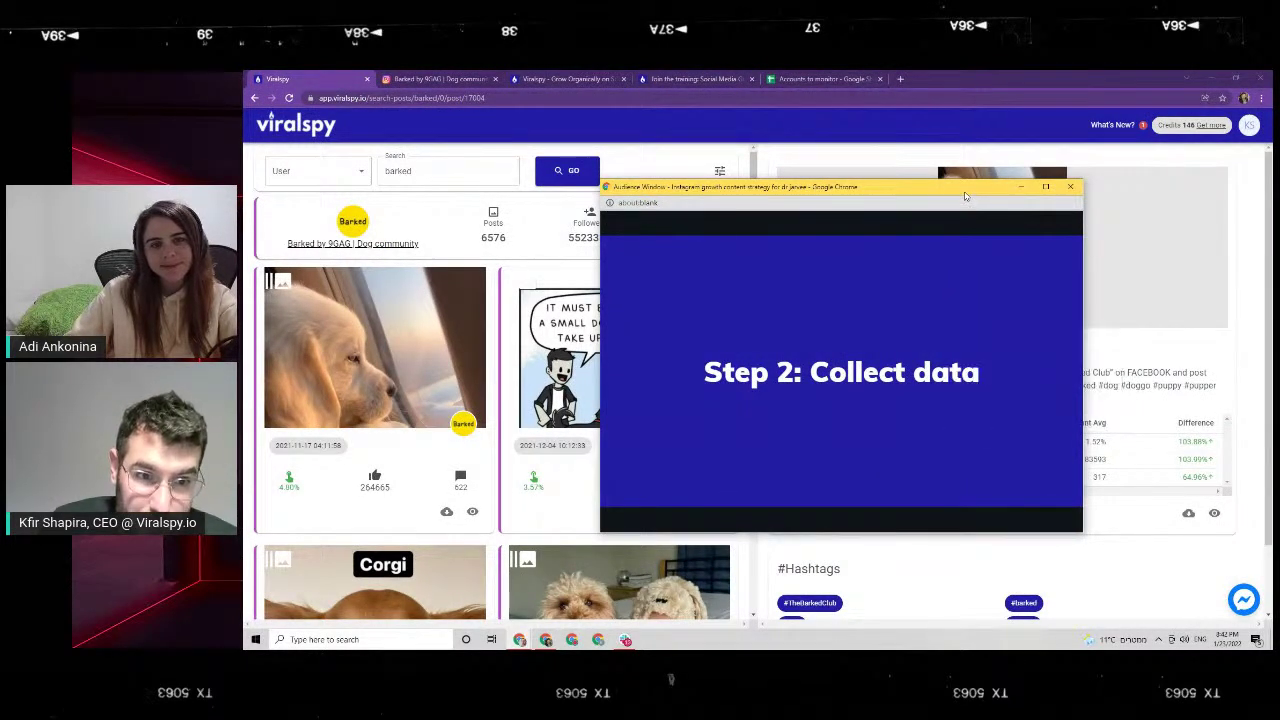
{"action": "key", "text": "F11"}
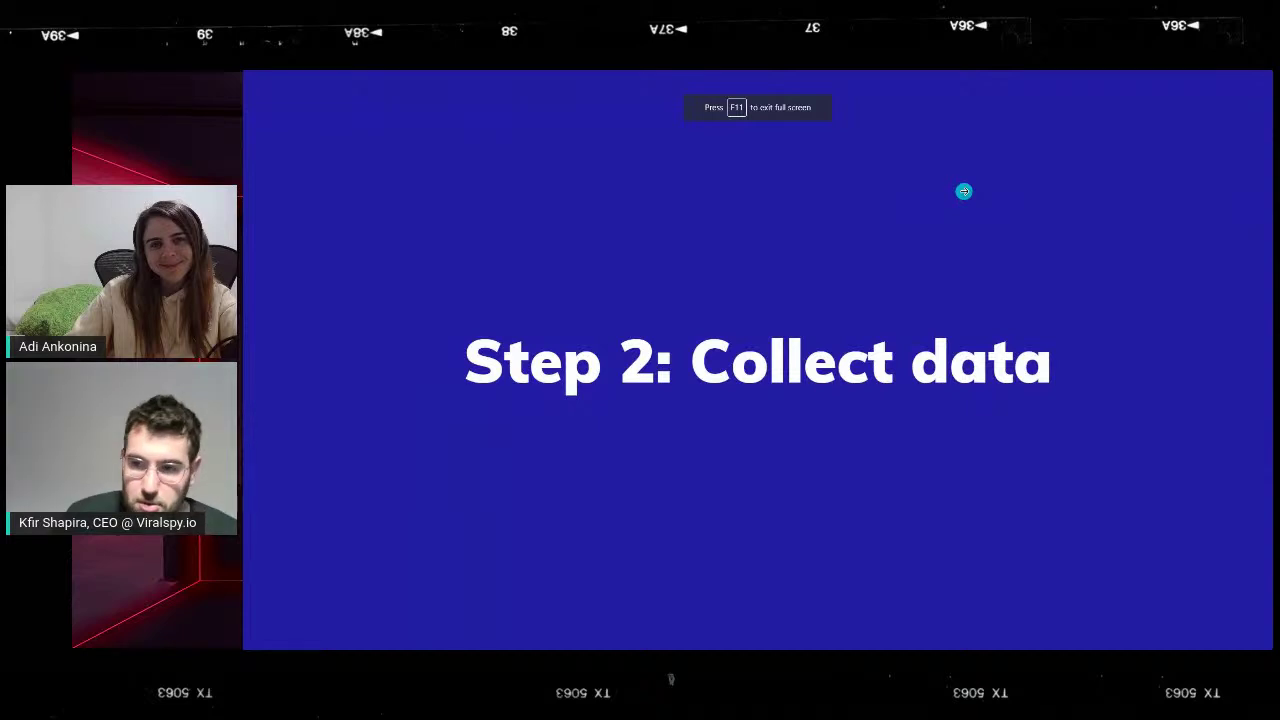
{"action": "left_click", "coordinate": [1070, 238]}
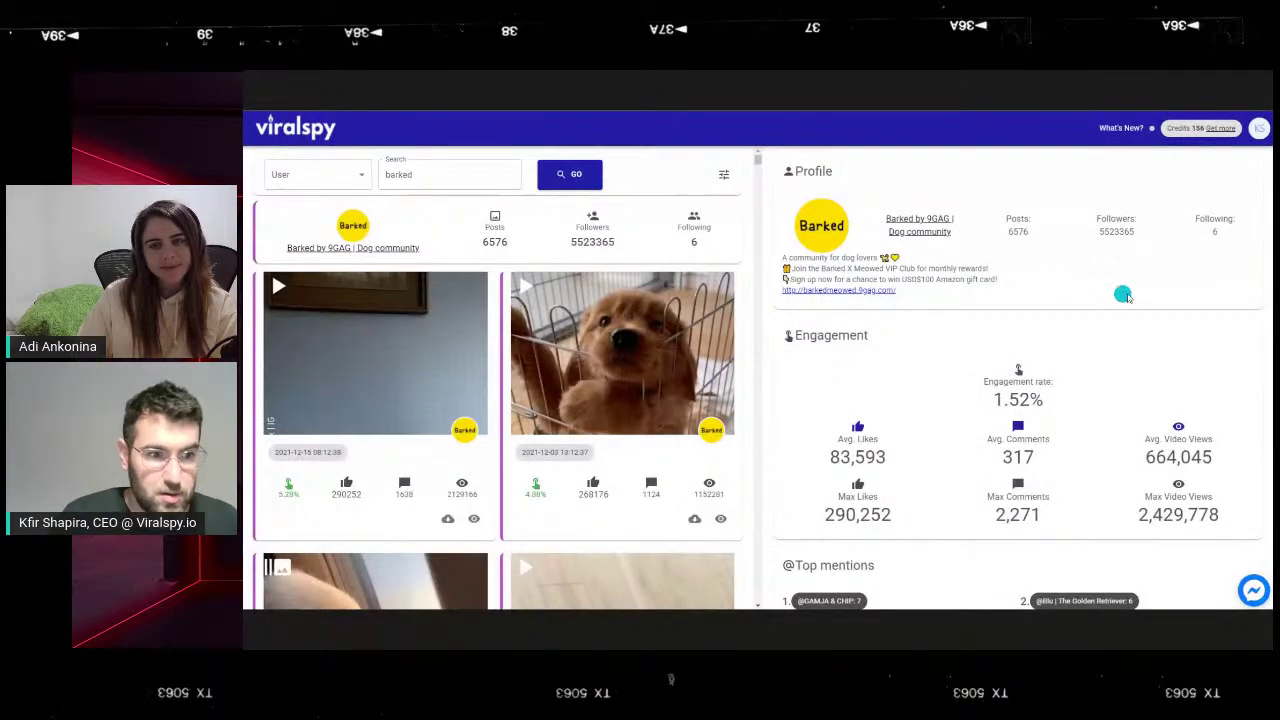
{"action": "left_click", "coordinate": [1127, 294]}
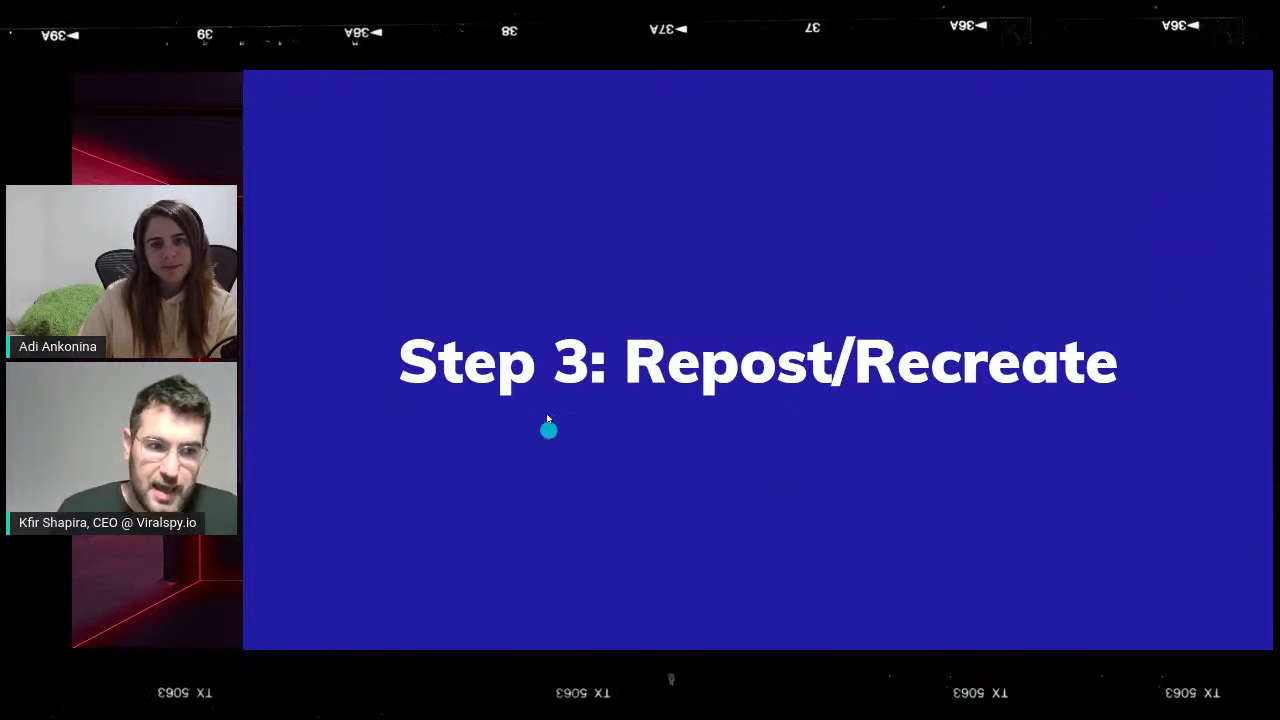
{"action": "left_click", "coordinate": [1111, 242]}
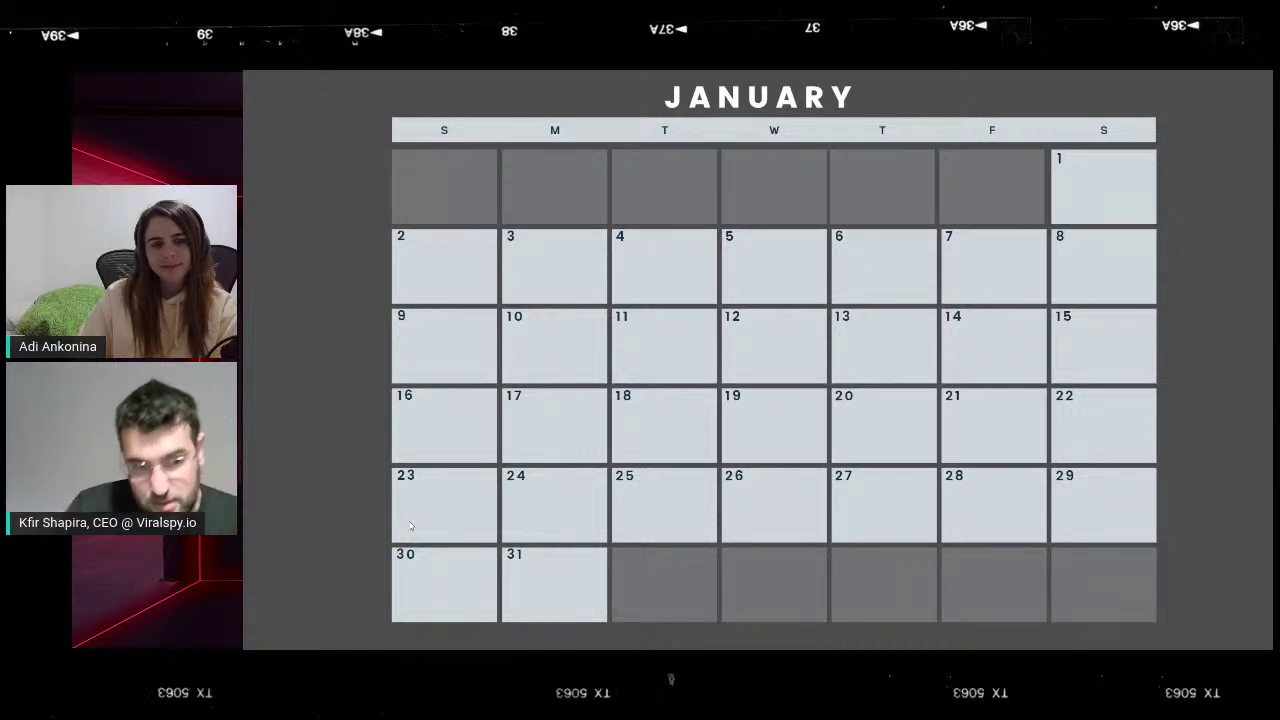
{"action": "left_click", "coordinate": [1193, 408]}
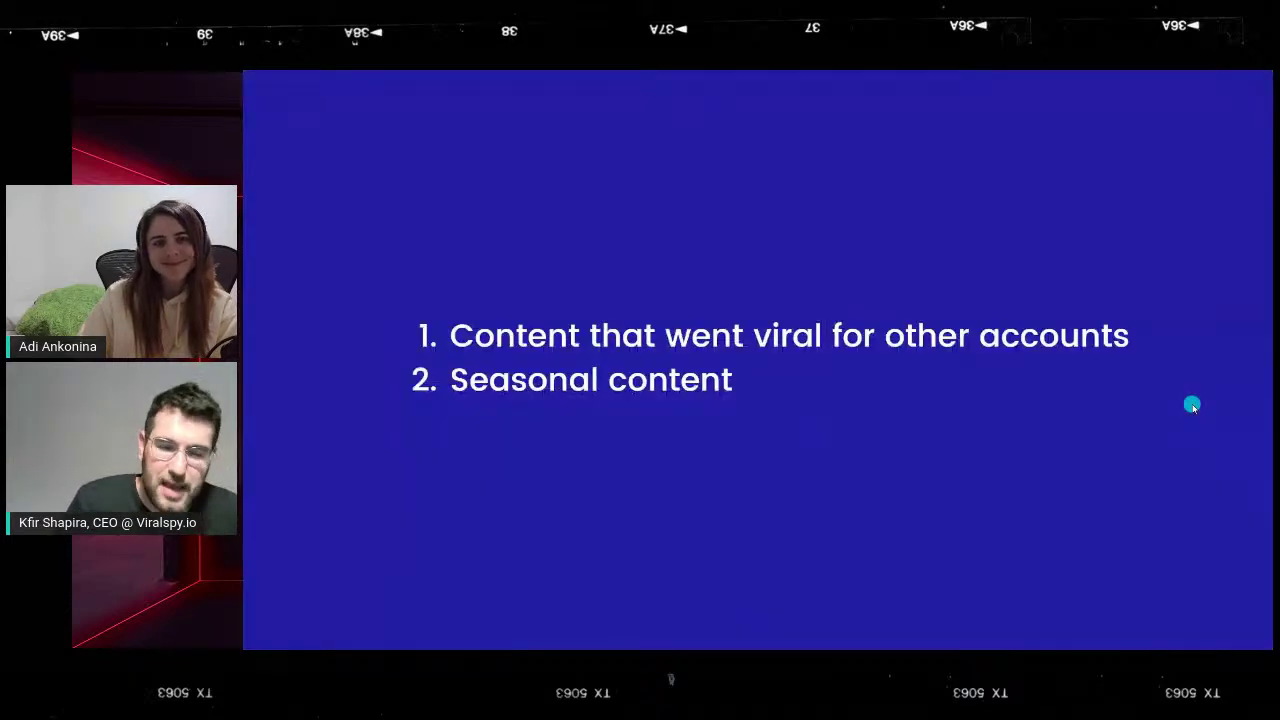